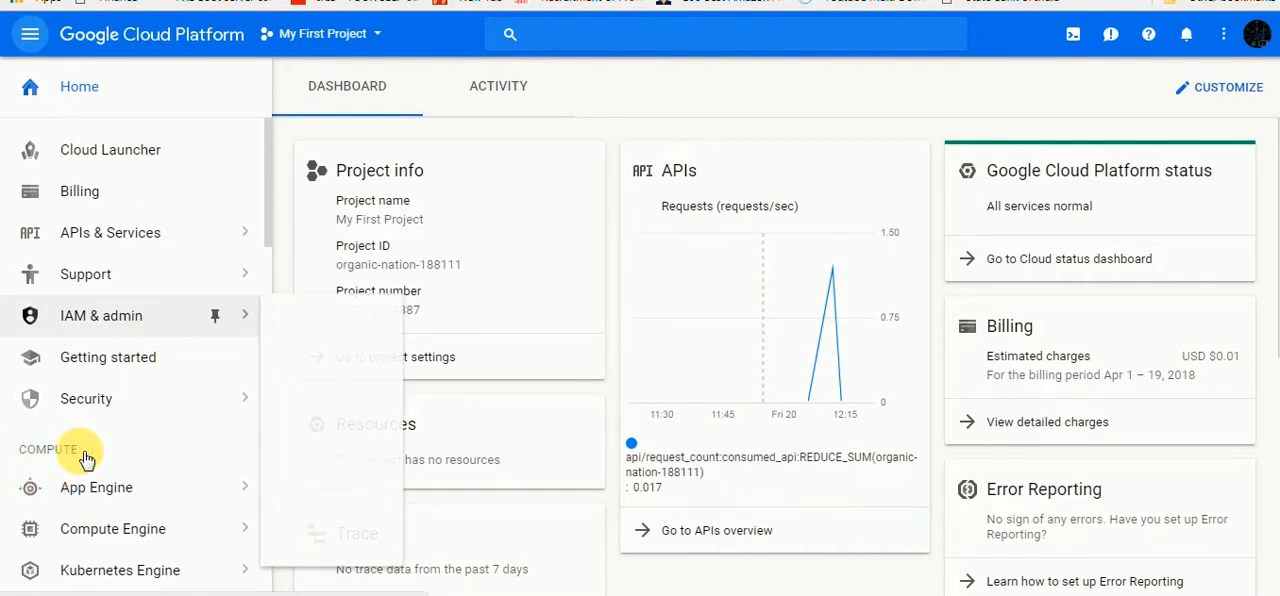
Go to the Compute Engine VM instances page and start creating a new instance
{"action": "left_click", "coordinate": [97, 538]}
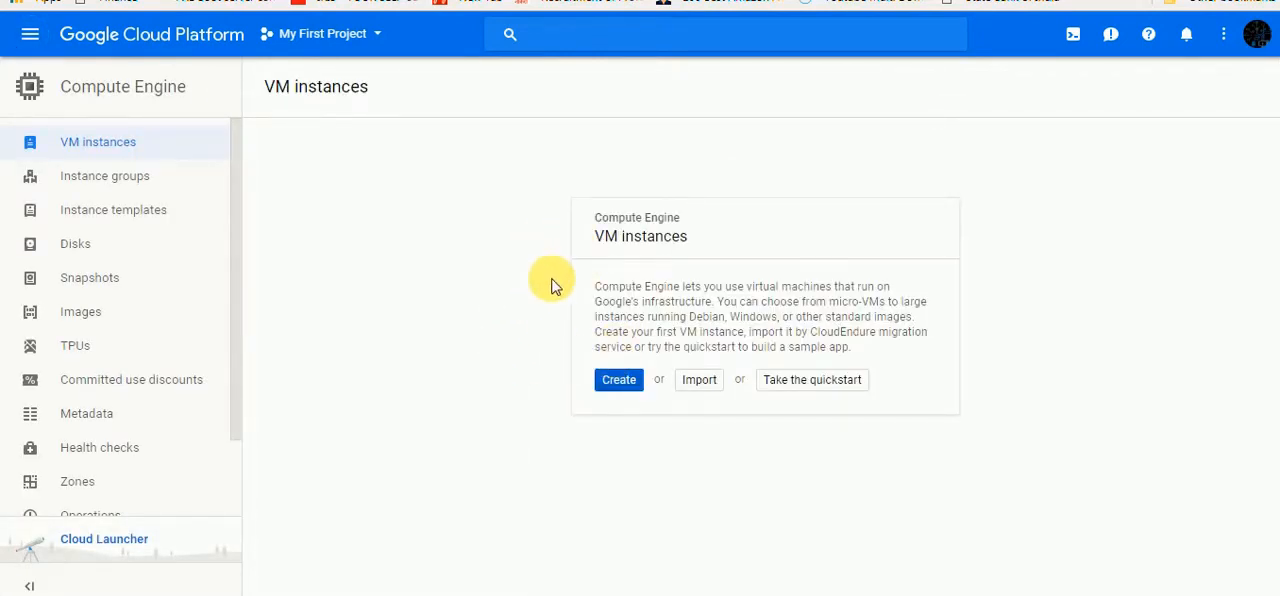
{"action": "left_click", "coordinate": [618, 385]}
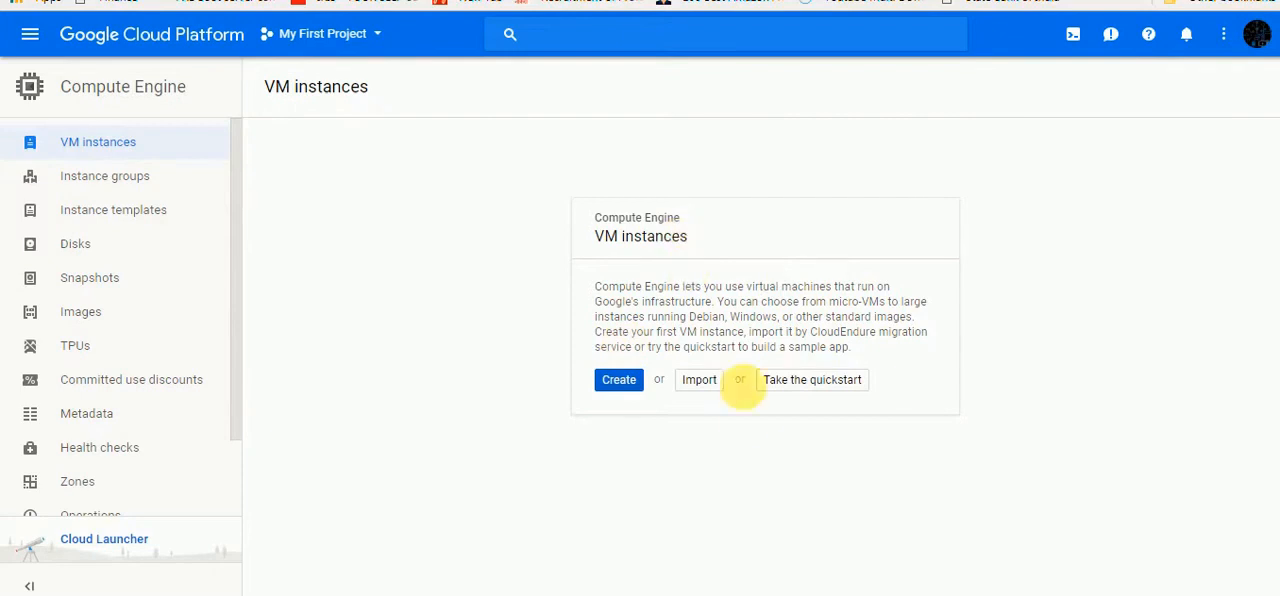
{"action": "left_click", "coordinate": [620, 384]}
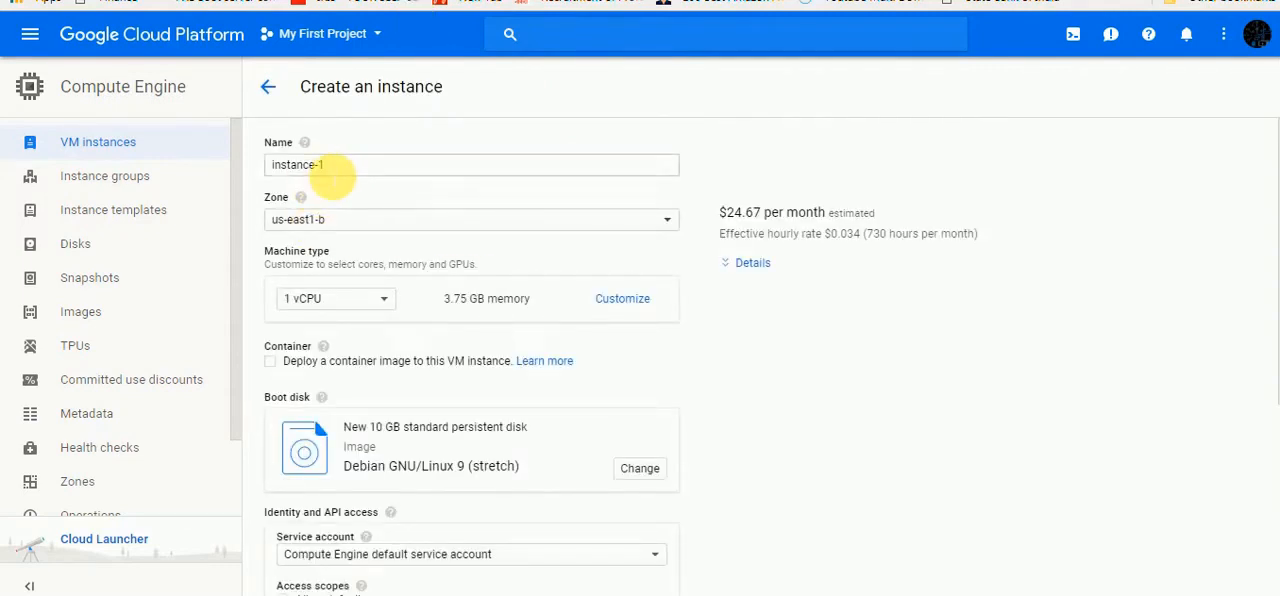
Name the new instance myinstance and select us-east1-b as its zone
{"action": "left_click", "coordinate": [340, 168]}
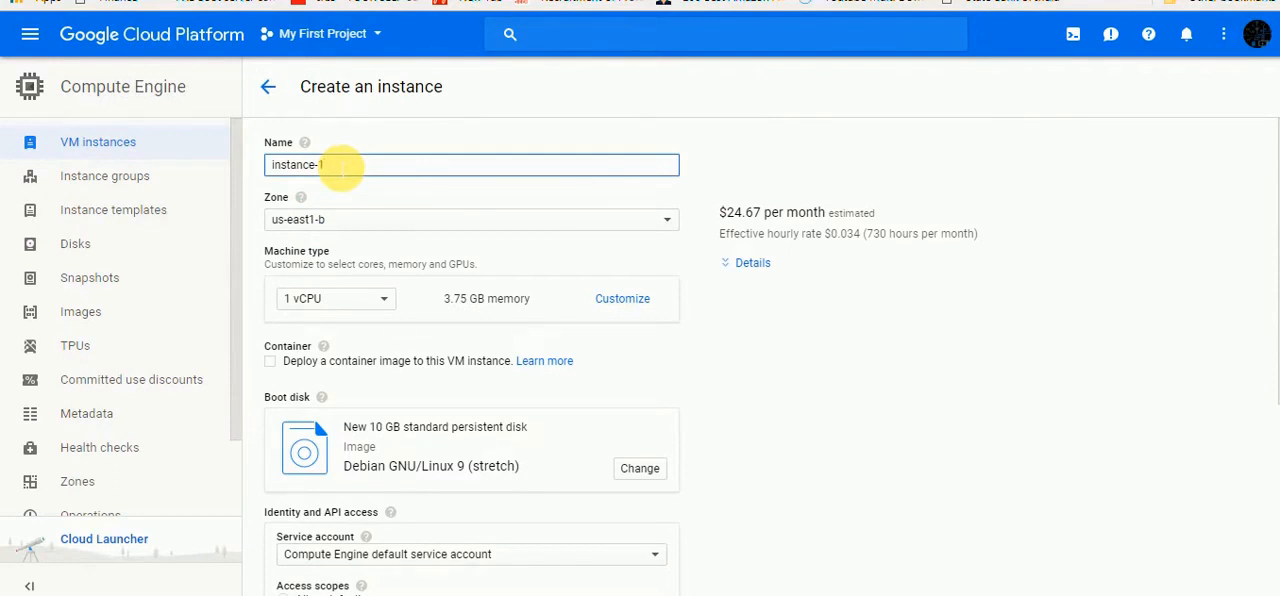
{"action": "key", "text": "ctrl+a"}
{"action": "key", "text": "BackSpace"}
{"action": "type", "text": "m"}
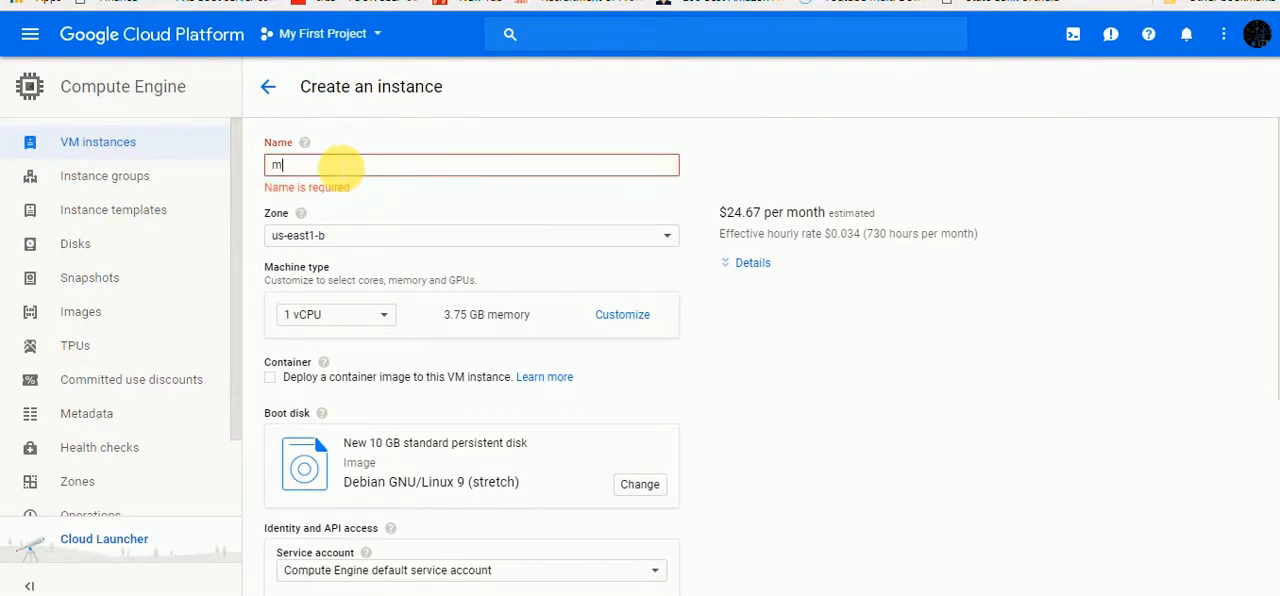
{"action": "type", "text": "yinstance"}
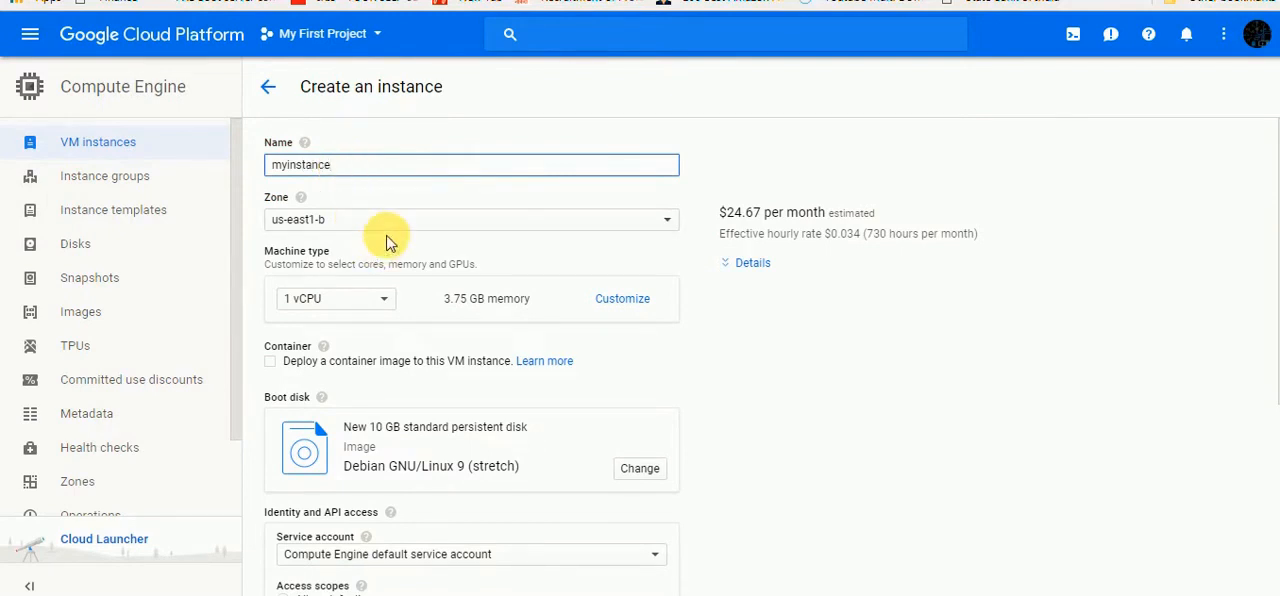
{"action": "left_click", "coordinate": [670, 225]}
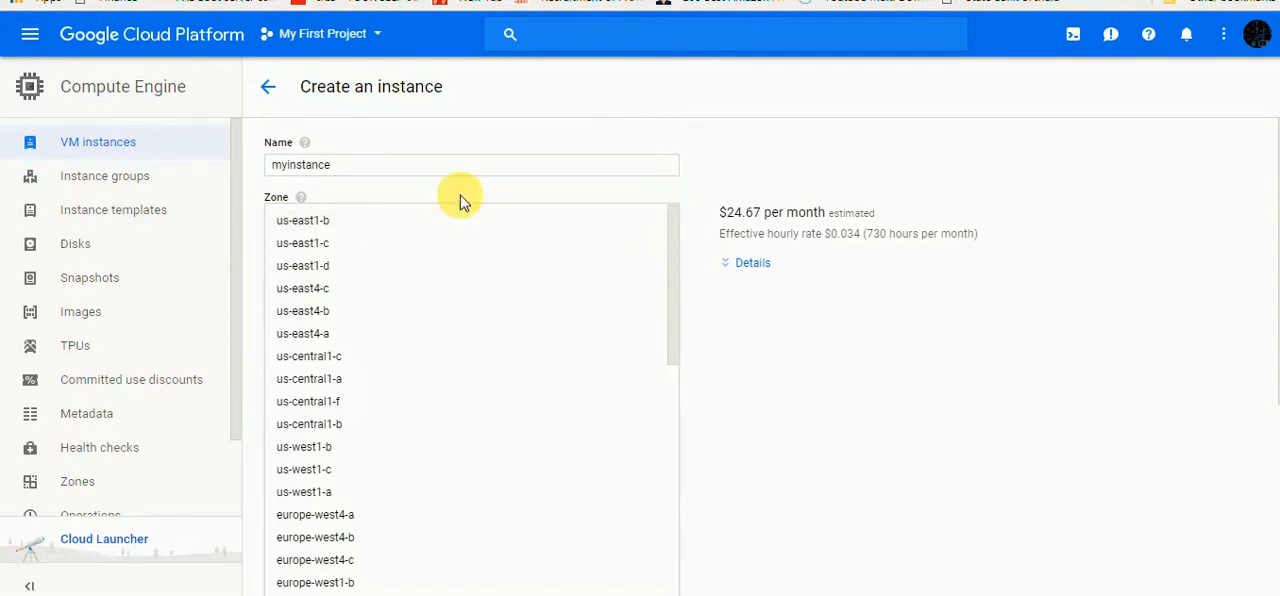
{"action": "left_click", "coordinate": [357, 223]}
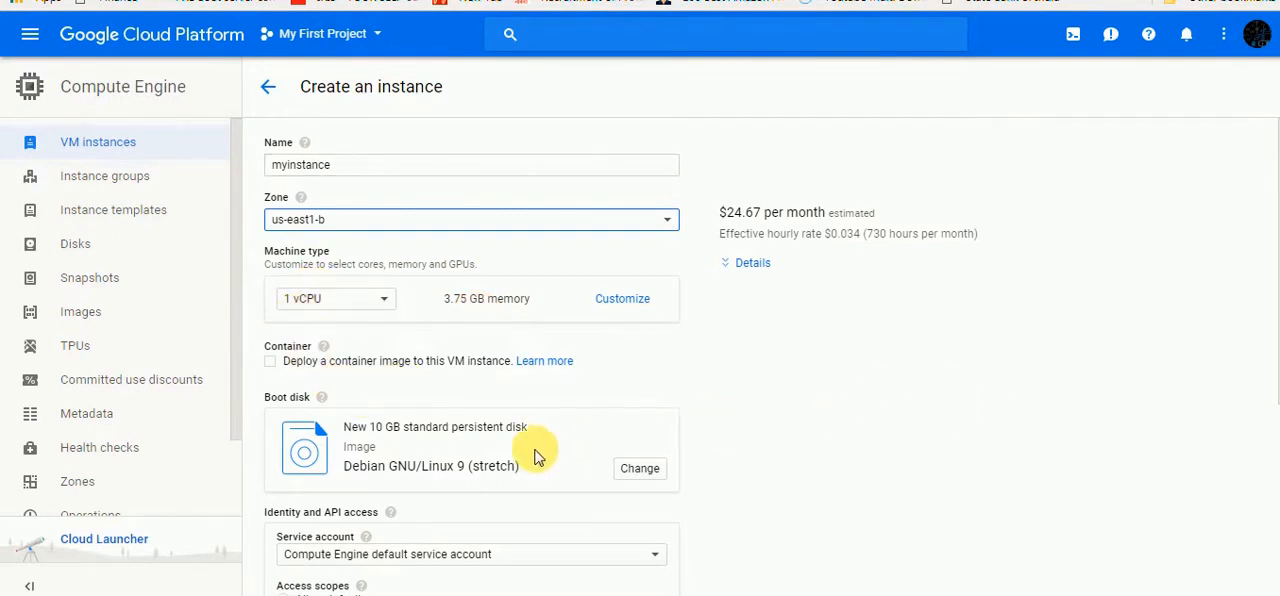
Change the boot disk's OS image to Red Hat Enterprise Linux 7
{"action": "scroll", "coordinate": [562, 399], "scroll_direction": "down", "scroll_amount": 1}
{"action": "scroll", "coordinate": [562, 399], "scroll_direction": "down", "scroll_amount": 1}
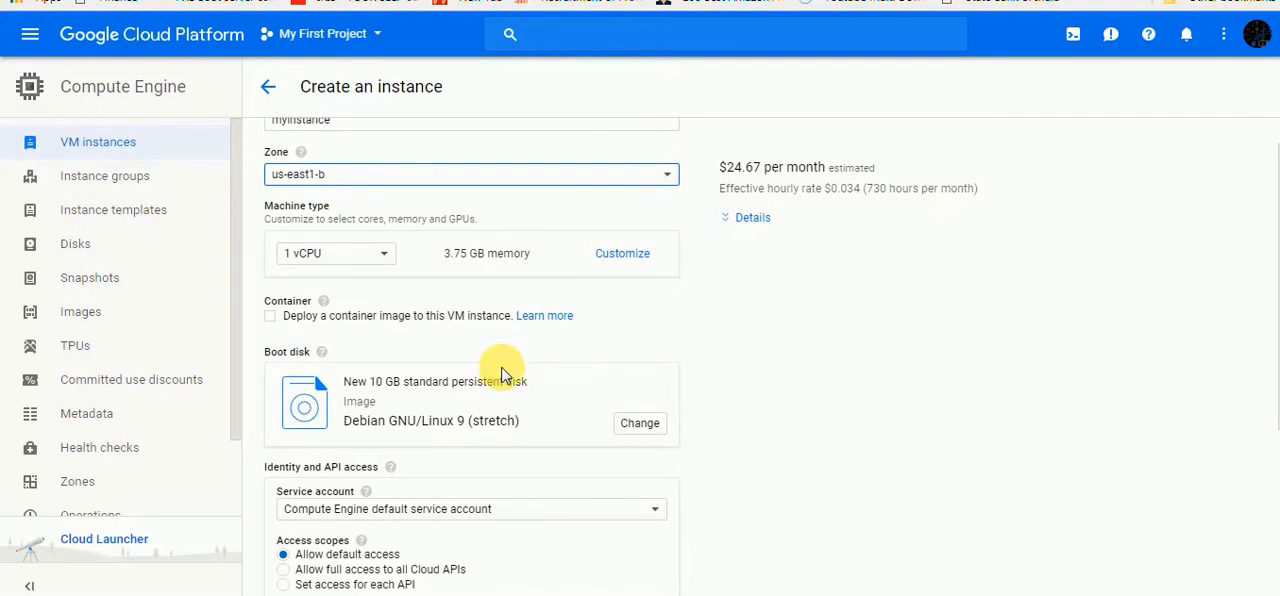
{"action": "scroll", "coordinate": [470, 360], "scroll_direction": "down", "scroll_amount": 3}
{"action": "scroll", "coordinate": [449, 331], "scroll_direction": "up", "scroll_amount": 4}
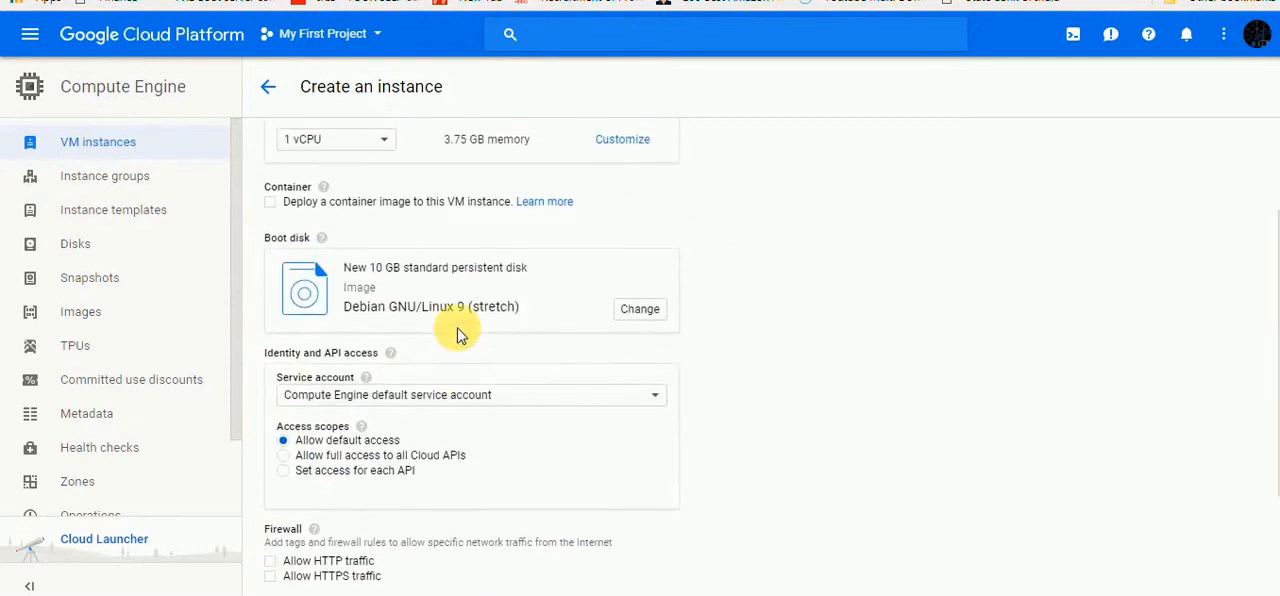
{"action": "scroll", "coordinate": [460, 260], "scroll_direction": "down", "scroll_amount": 1}
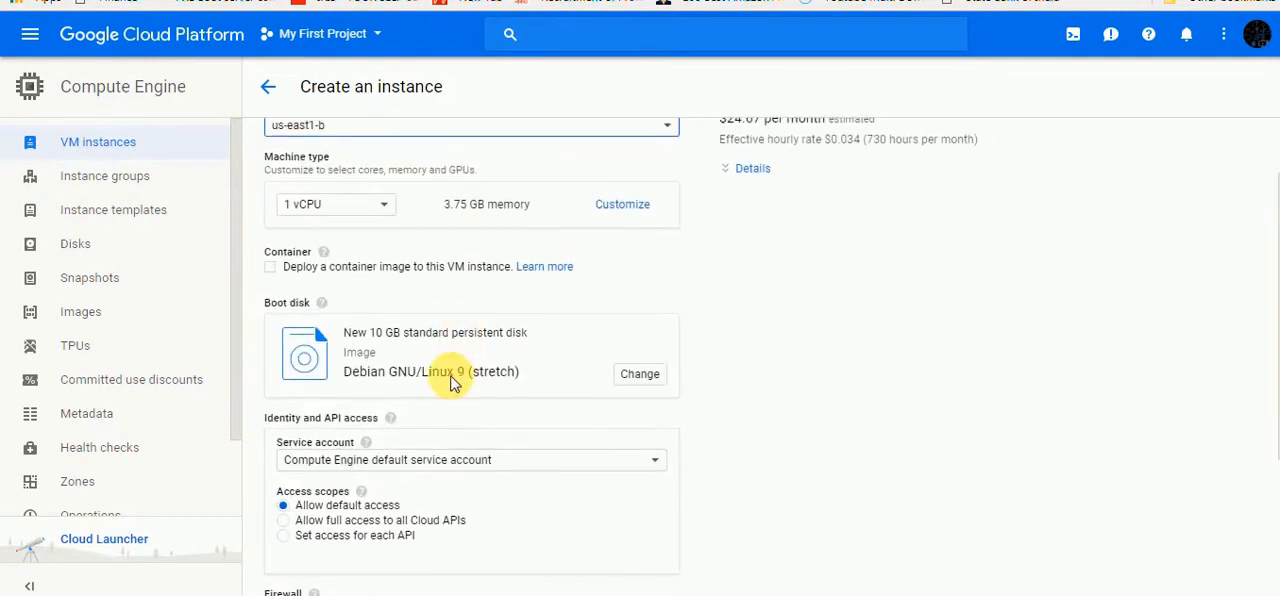
{"action": "left_click", "coordinate": [640, 375]}
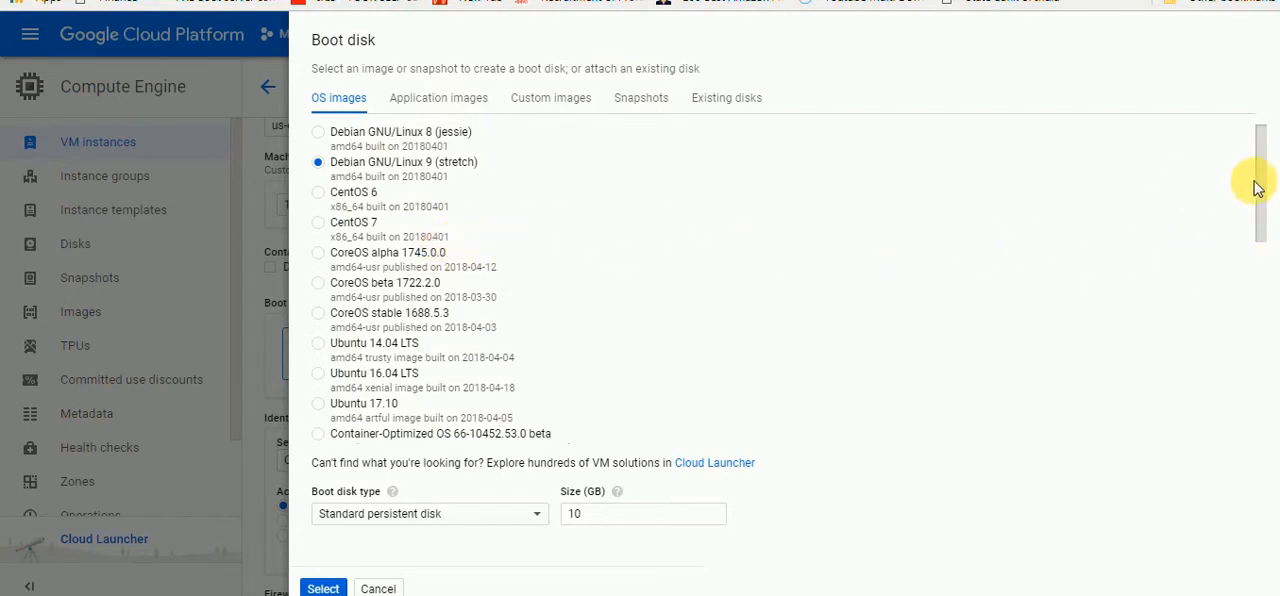
{"action": "scroll", "coordinate": [1251, 185], "scroll_direction": "down", "scroll_amount": 1}
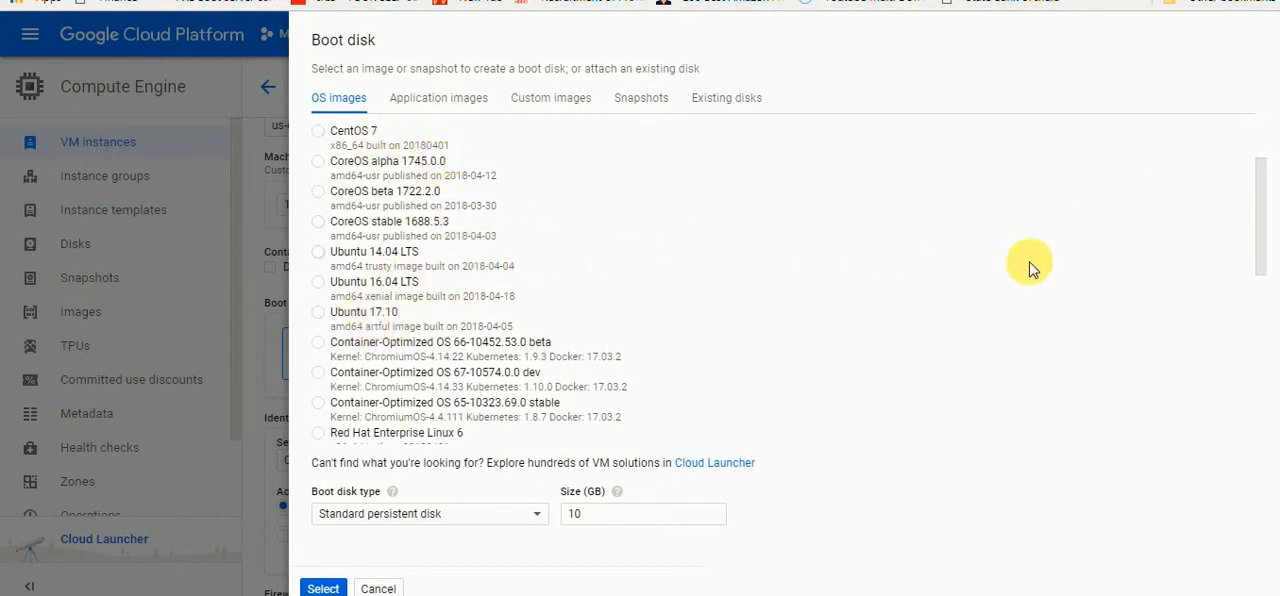
{"action": "left_click_drag", "start_coordinate": [1260, 243], "coordinate": [1263, 329]}
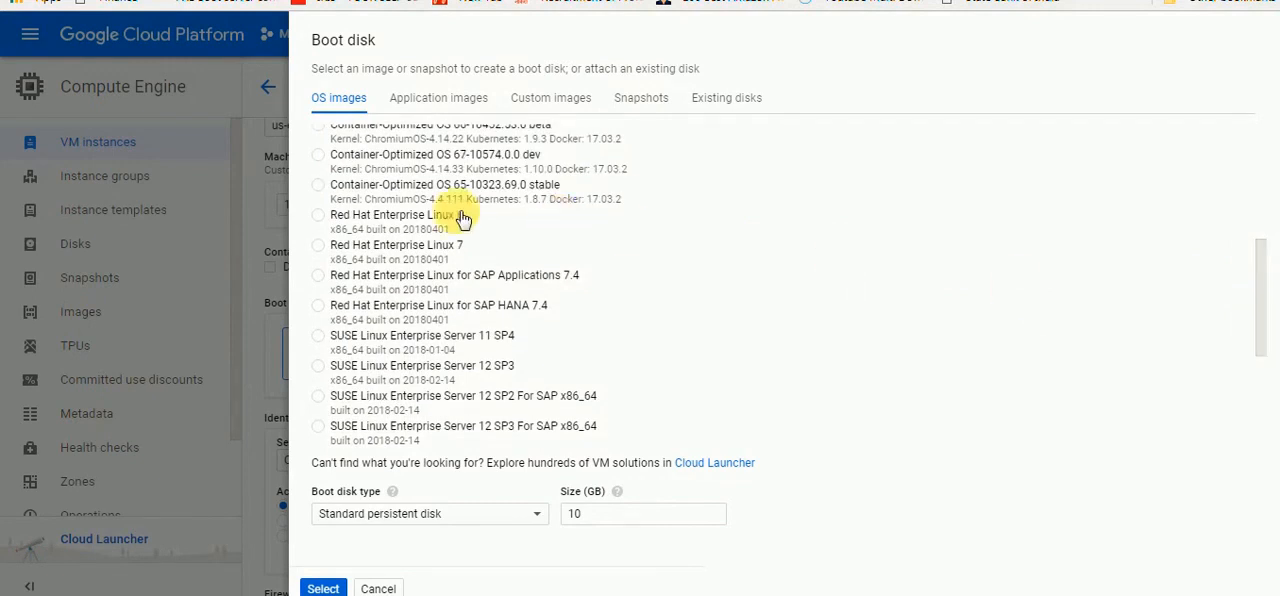
{"action": "left_click", "coordinate": [343, 257]}
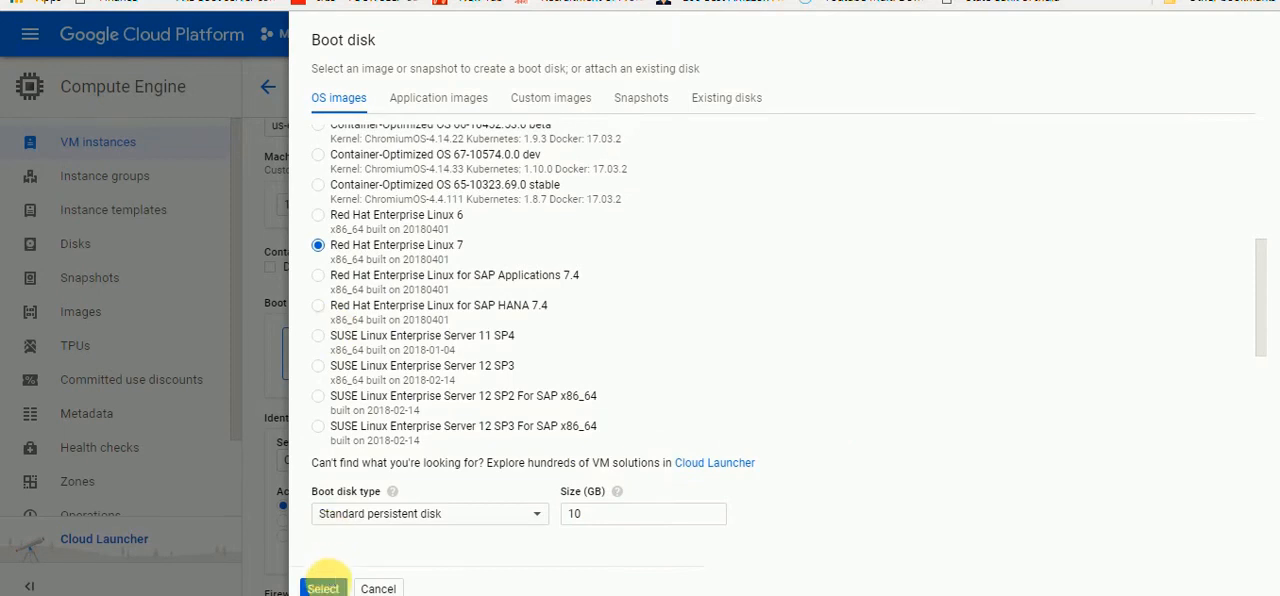
{"action": "left_click", "coordinate": [335, 588]}
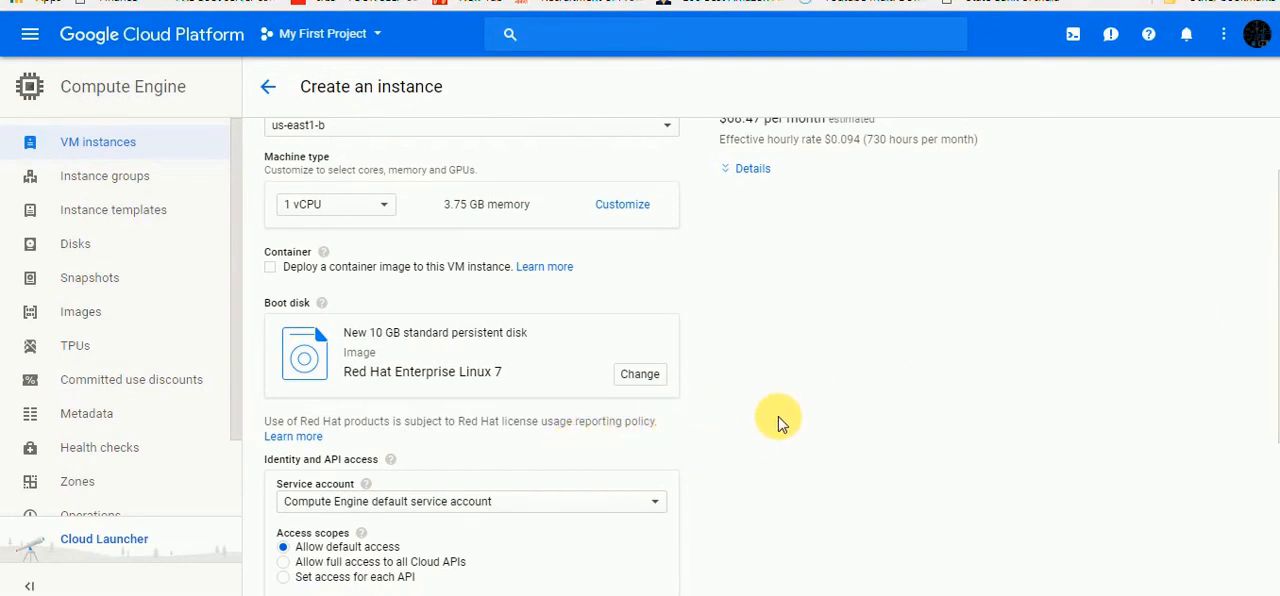
Allow HTTP traffic through the instance's firewall
{"action": "scroll", "coordinate": [780, 422], "scroll_direction": "down", "scroll_amount": 3}
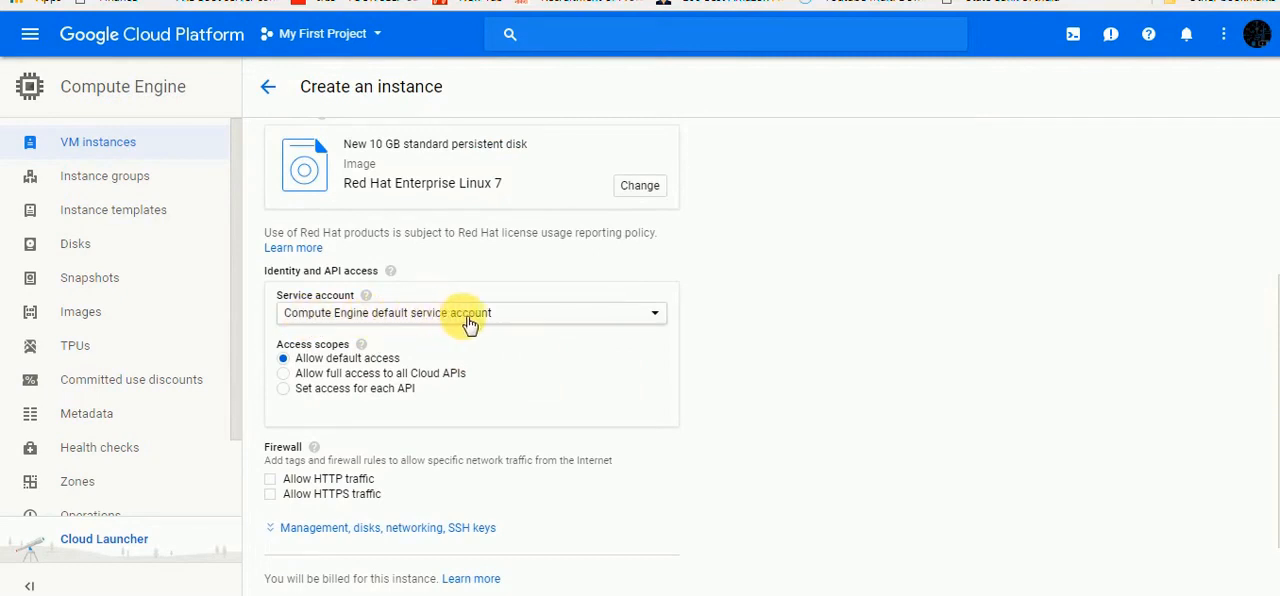
{"action": "scroll", "coordinate": [528, 385], "scroll_direction": "down", "scroll_amount": 1}
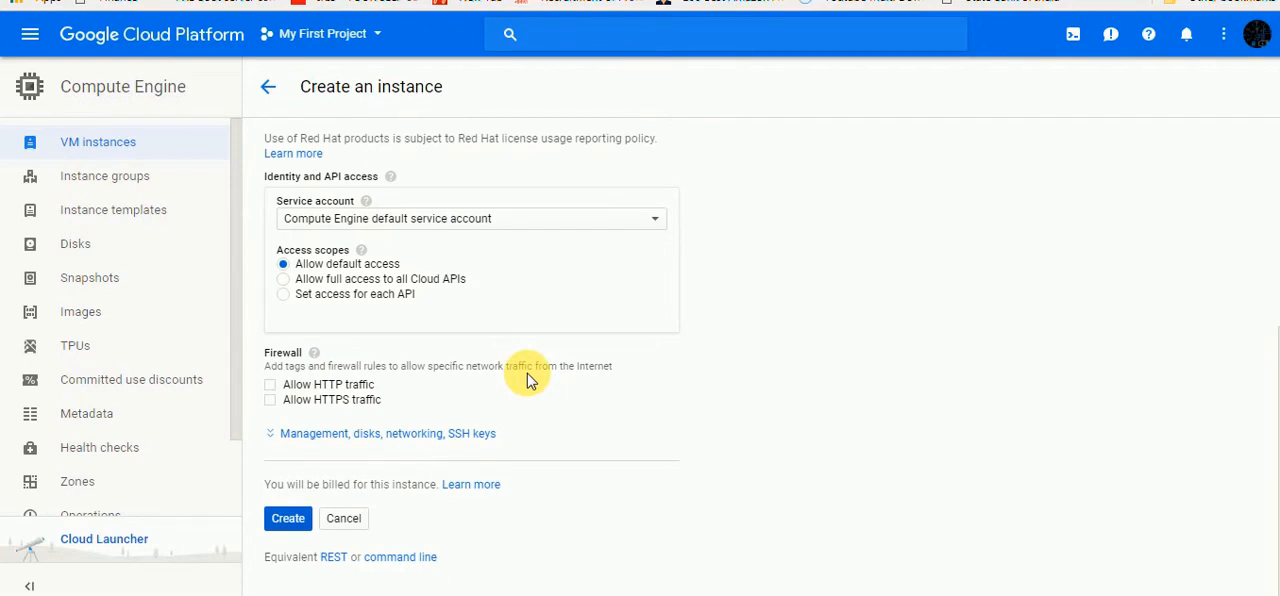
{"action": "left_click", "coordinate": [271, 387]}
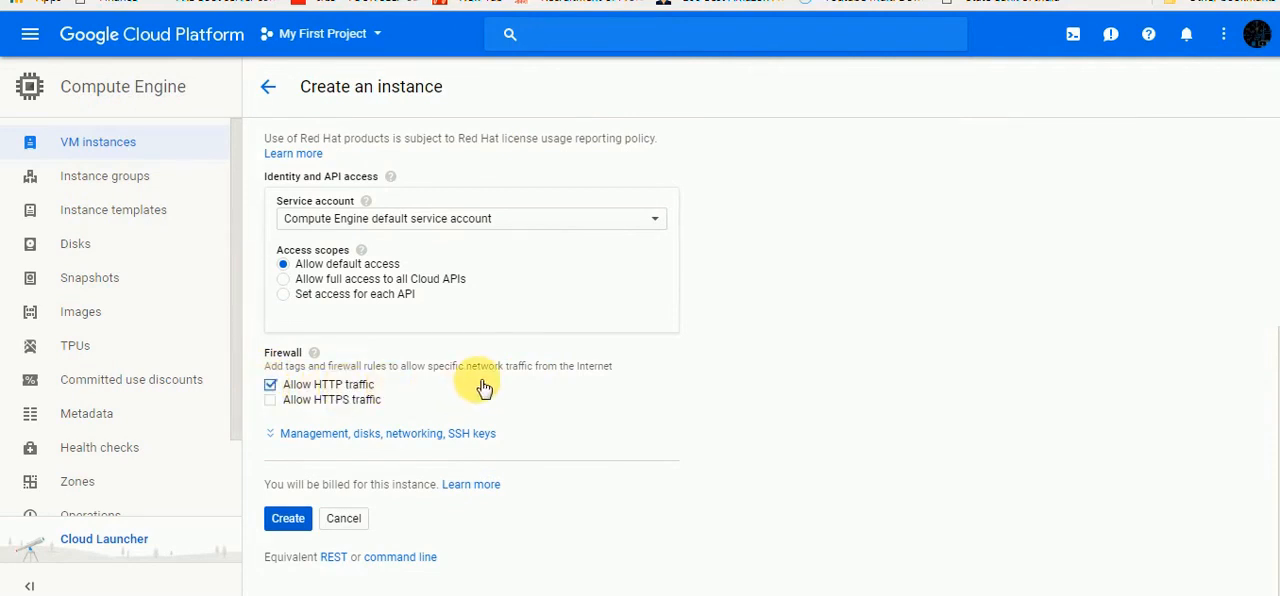
Expand the instance's advanced options and review its disk and networking settings
{"action": "scroll", "coordinate": [488, 388], "scroll_direction": "down", "scroll_amount": 1}
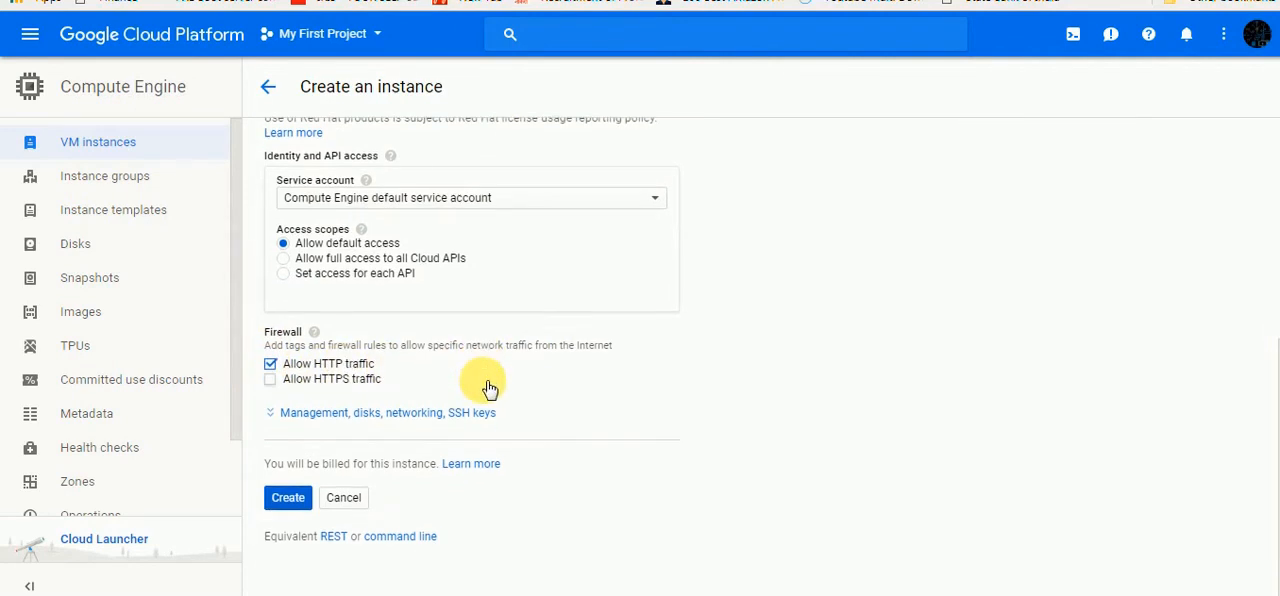
{"action": "left_click", "coordinate": [318, 418]}
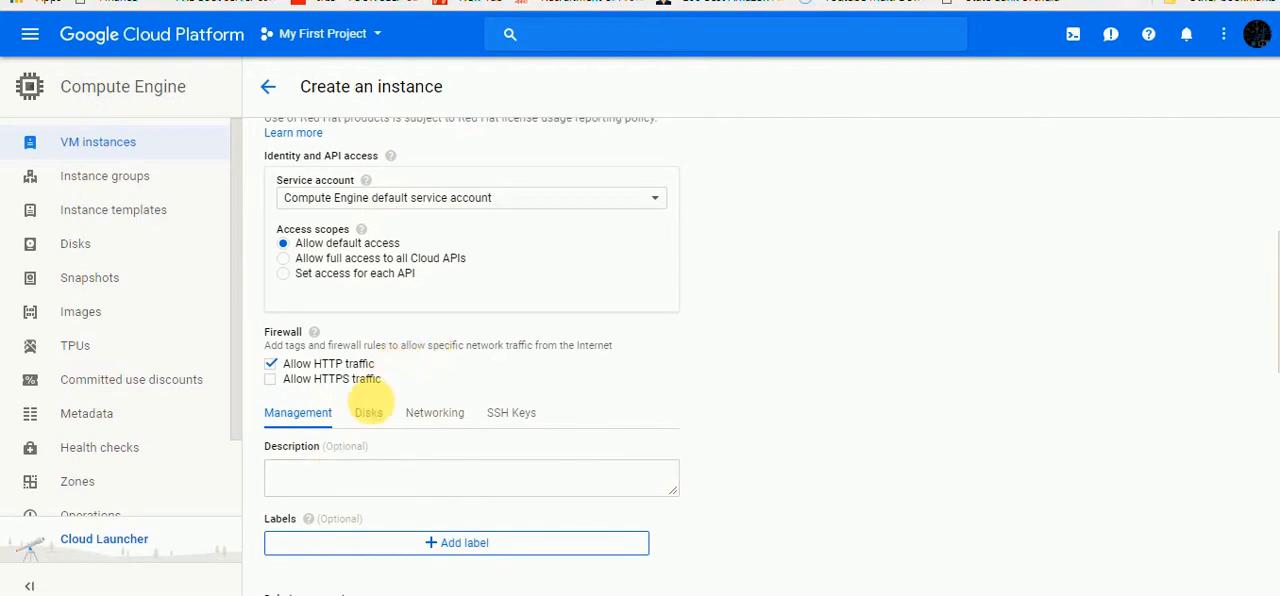
{"action": "left_click", "coordinate": [369, 412]}
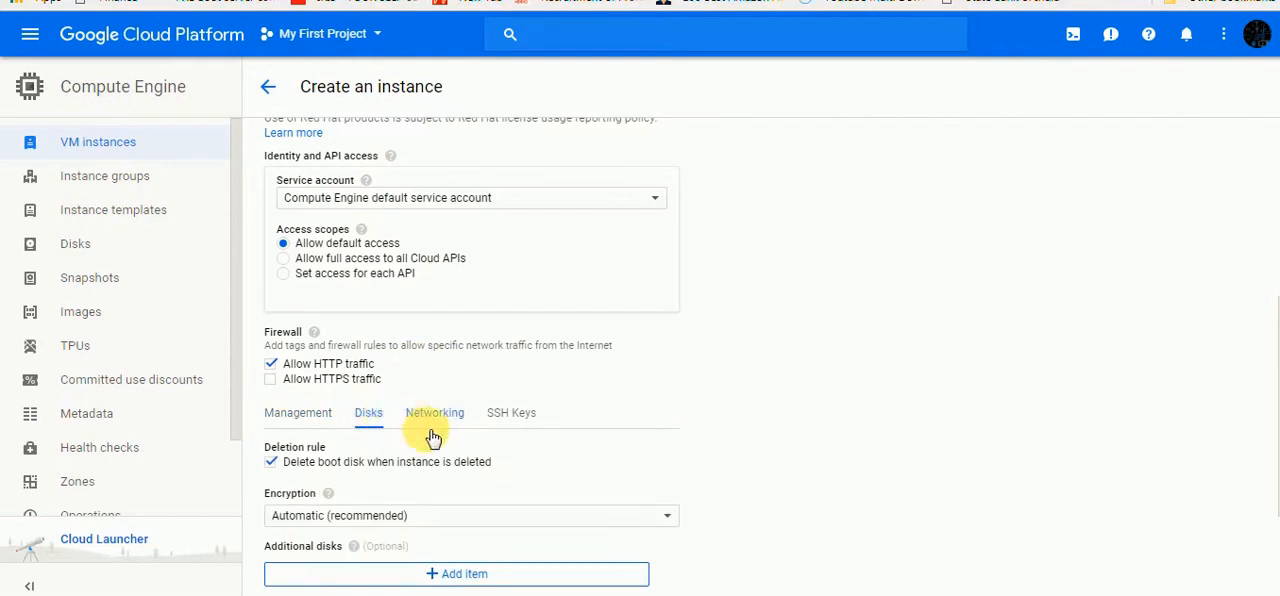
{"action": "scroll", "coordinate": [463, 448], "scroll_direction": "down", "scroll_amount": 1}
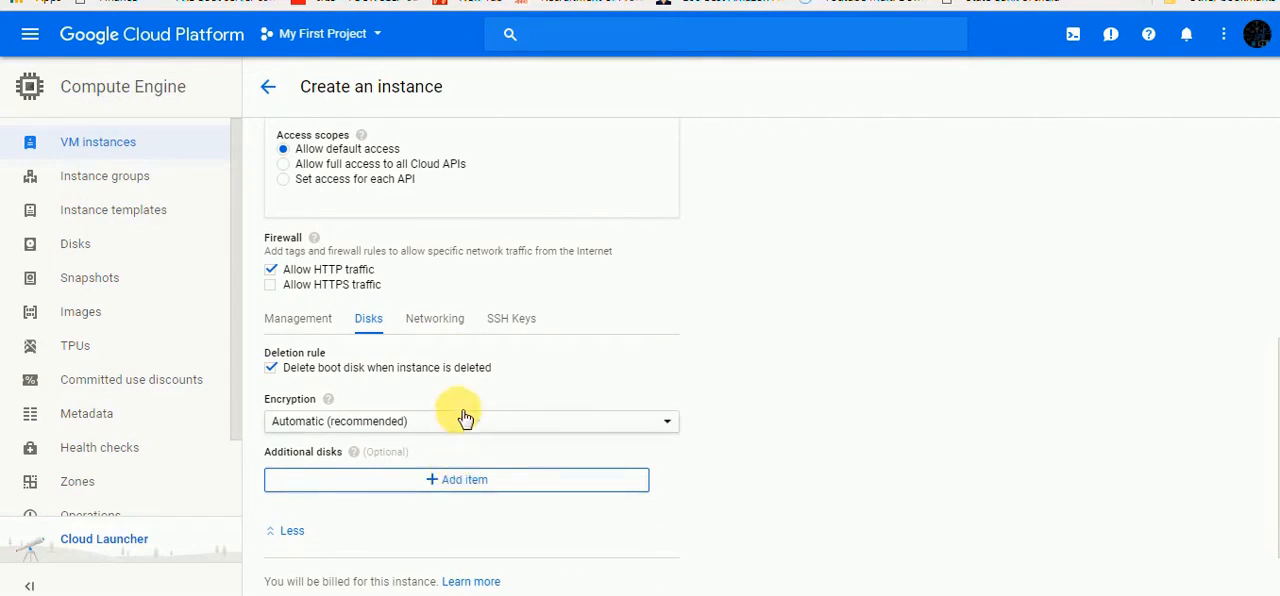
{"action": "left_click", "coordinate": [447, 325]}
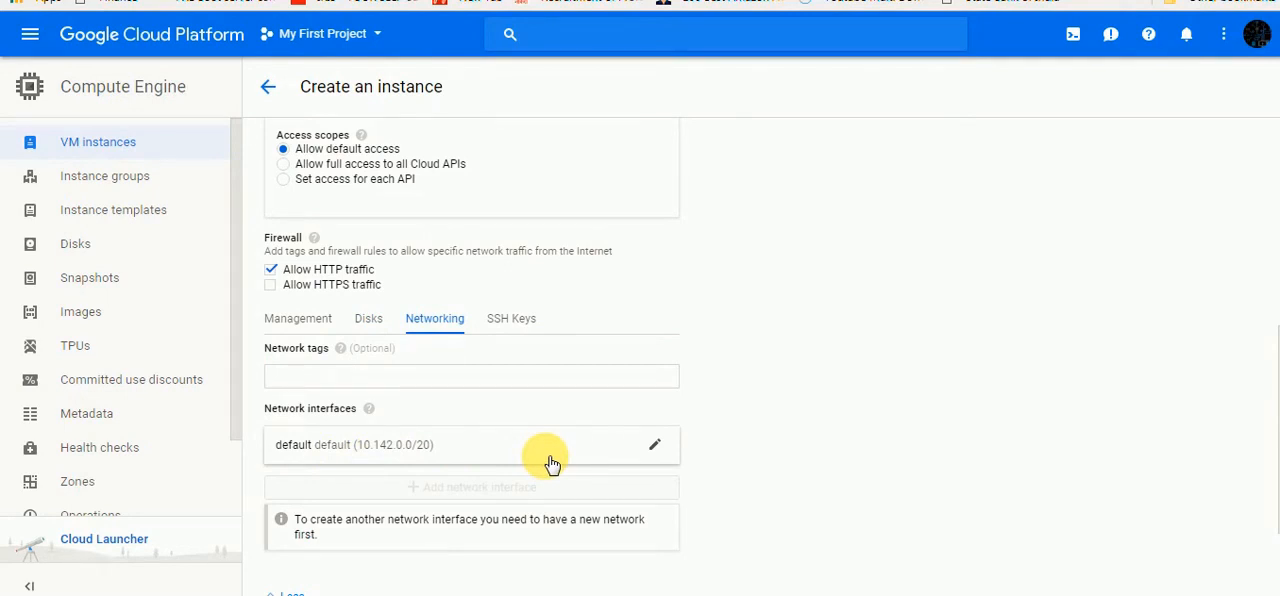
Copy the public key from googlekey_public.txt in Notepad and paste it as the instance's SSH key in the browser
{"action": "left_click", "coordinate": [513, 326]}
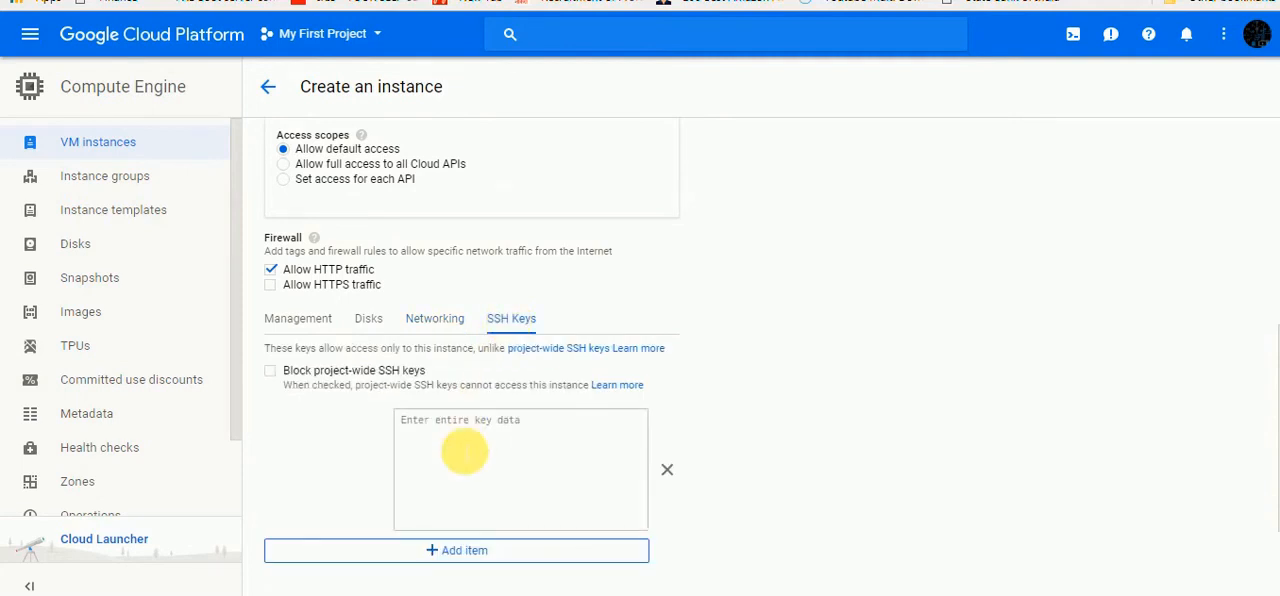
{"action": "left_click", "coordinate": [469, 441]}
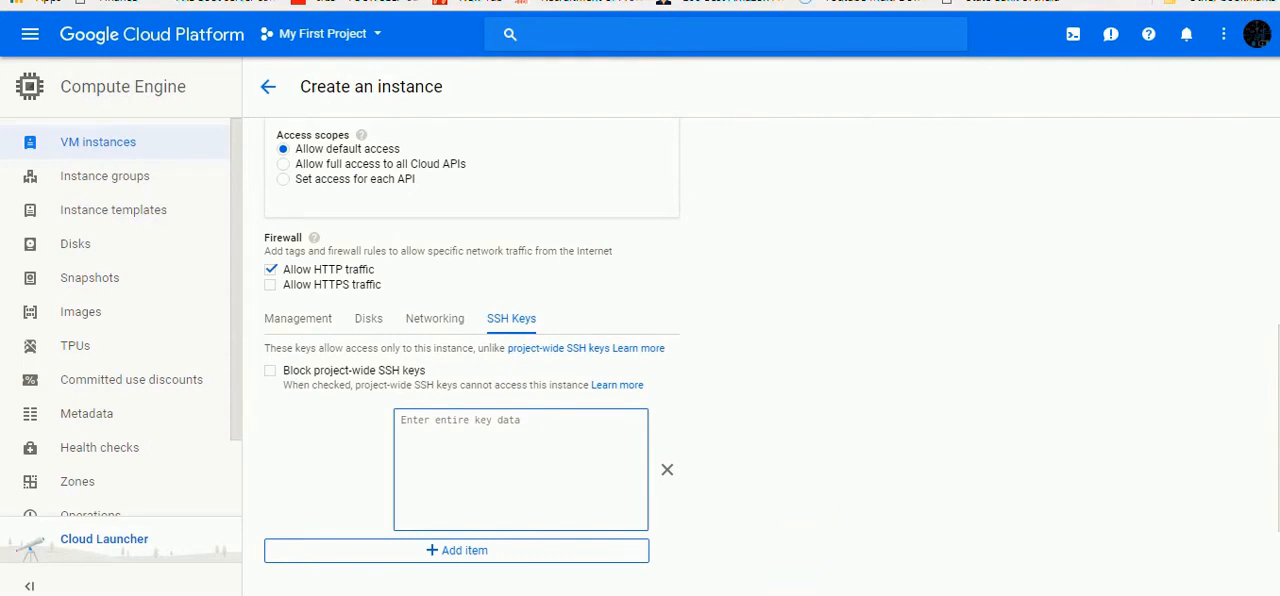
{"action": "left_click", "coordinate": [785, 590]}
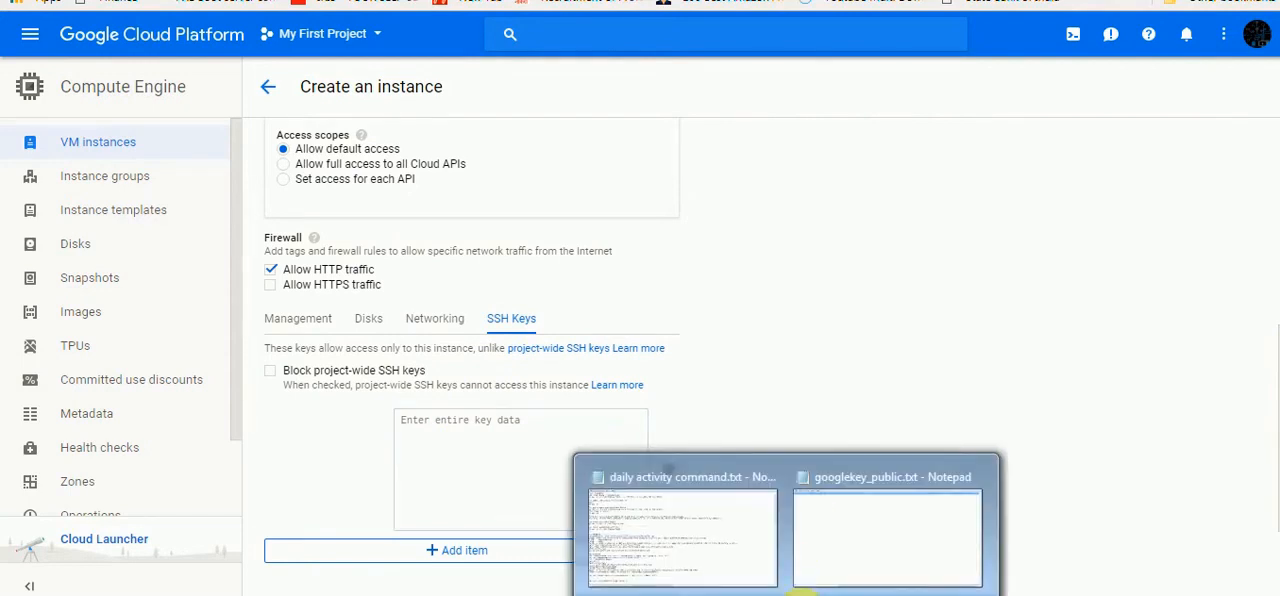
{"action": "left_click", "coordinate": [863, 551]}
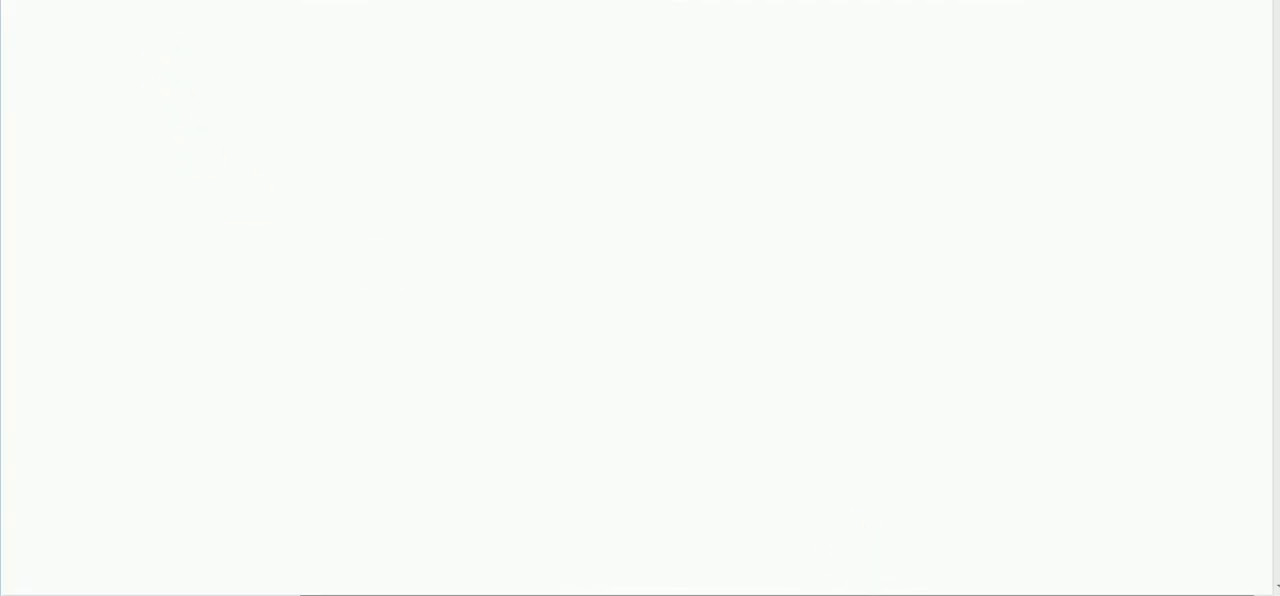
{"action": "right_click", "coordinate": [162, 2]}
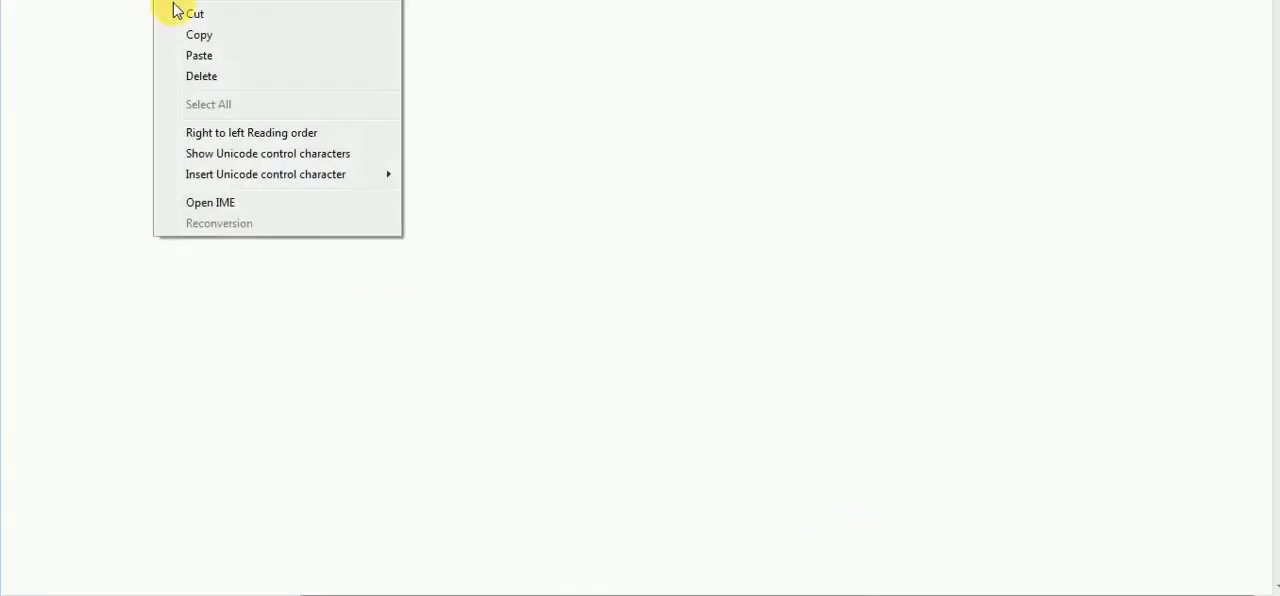
{"action": "left_click", "coordinate": [211, 38]}
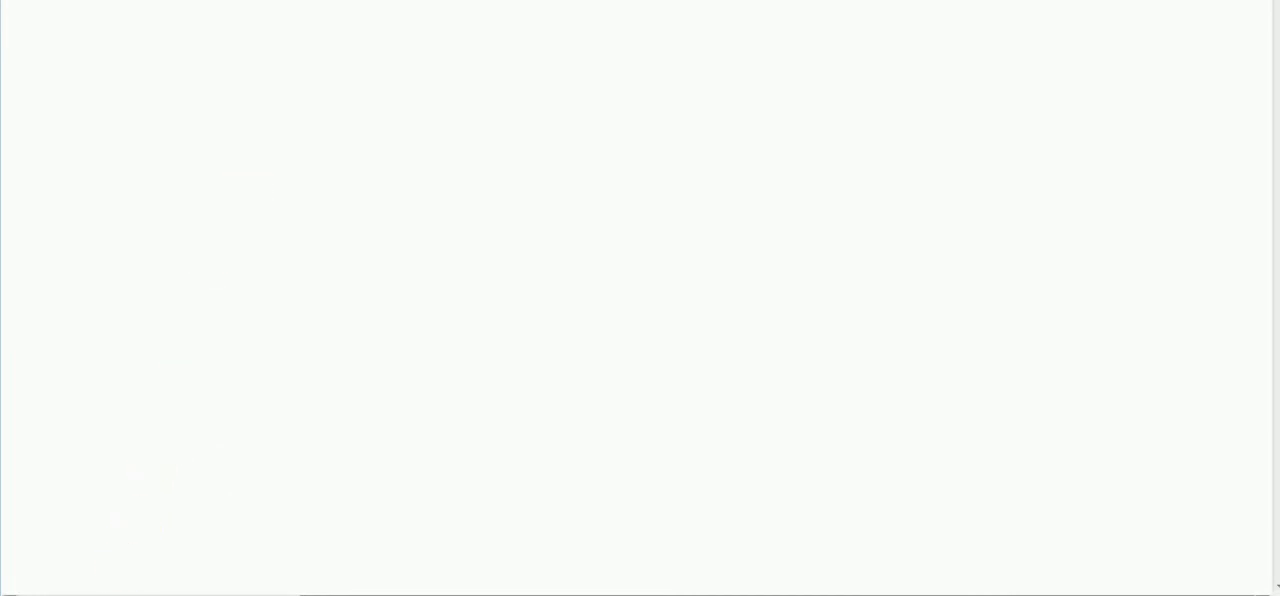
{"action": "left_click", "coordinate": [178, 594]}
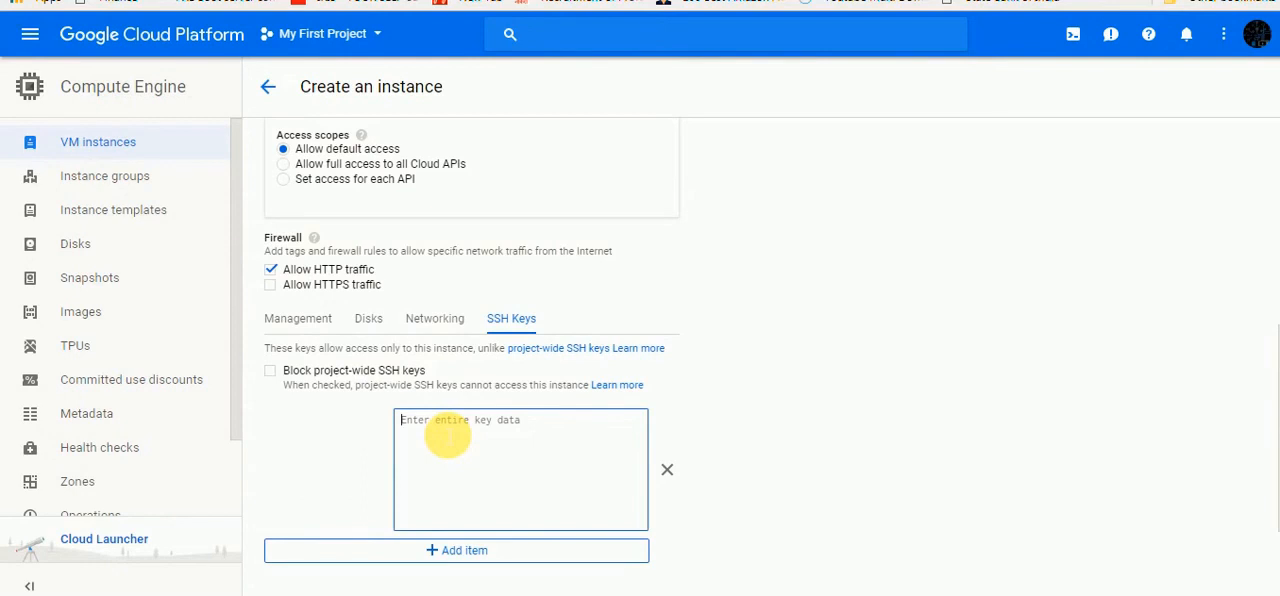
{"action": "key", "text": "ctrl+v"}
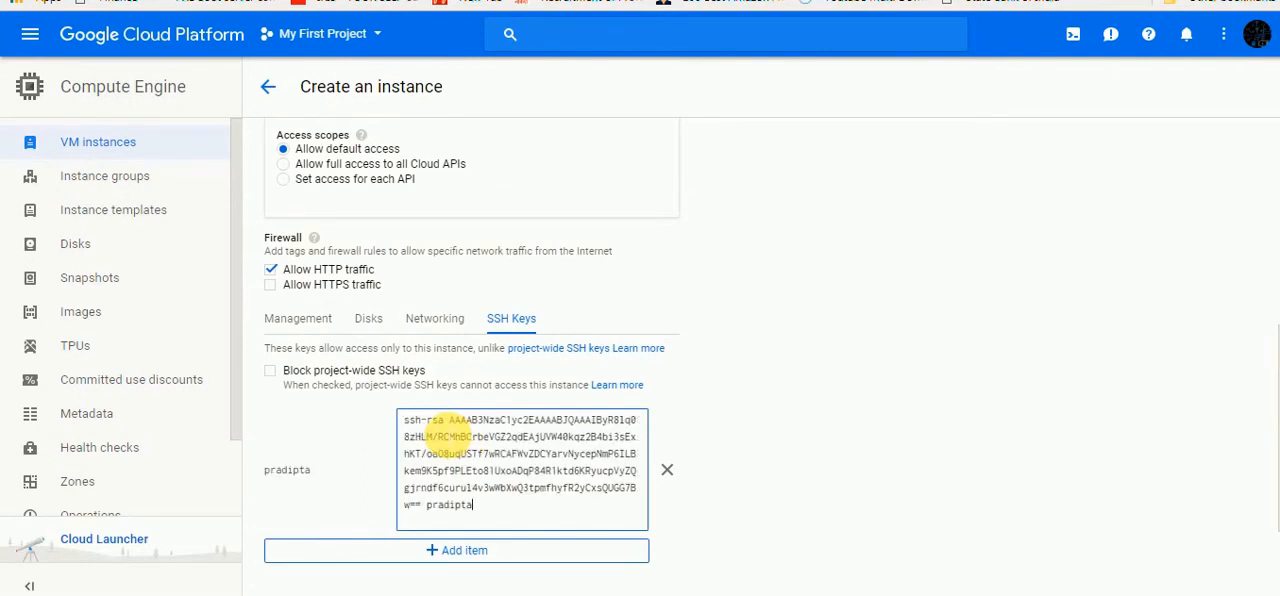
Check the username at the end of the SSH key, and review the networking and management settings
{"action": "double_click", "coordinate": [458, 505]}
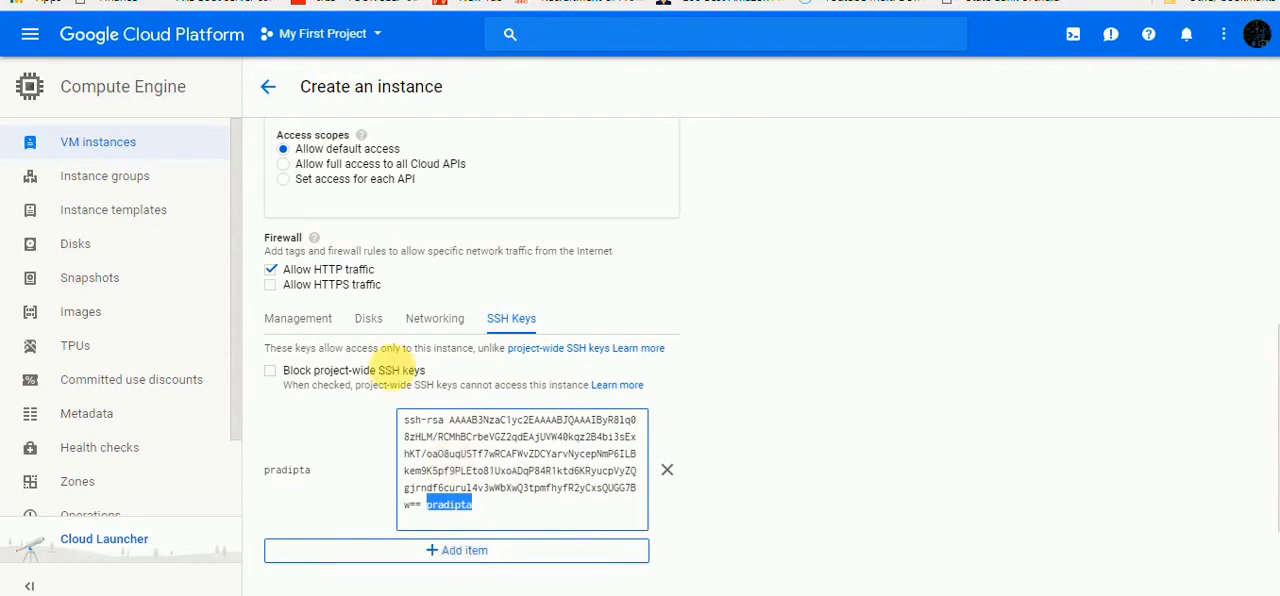
{"action": "left_click", "coordinate": [437, 320]}
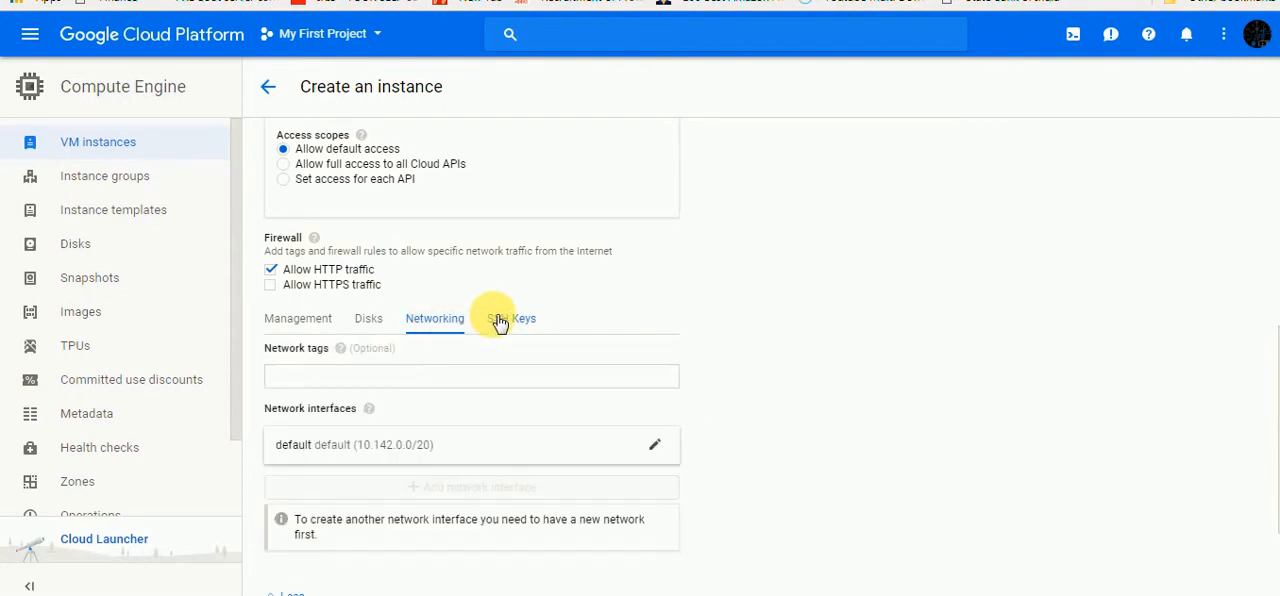
{"action": "left_click", "coordinate": [500, 322]}
{"action": "left_click", "coordinate": [320, 328]}
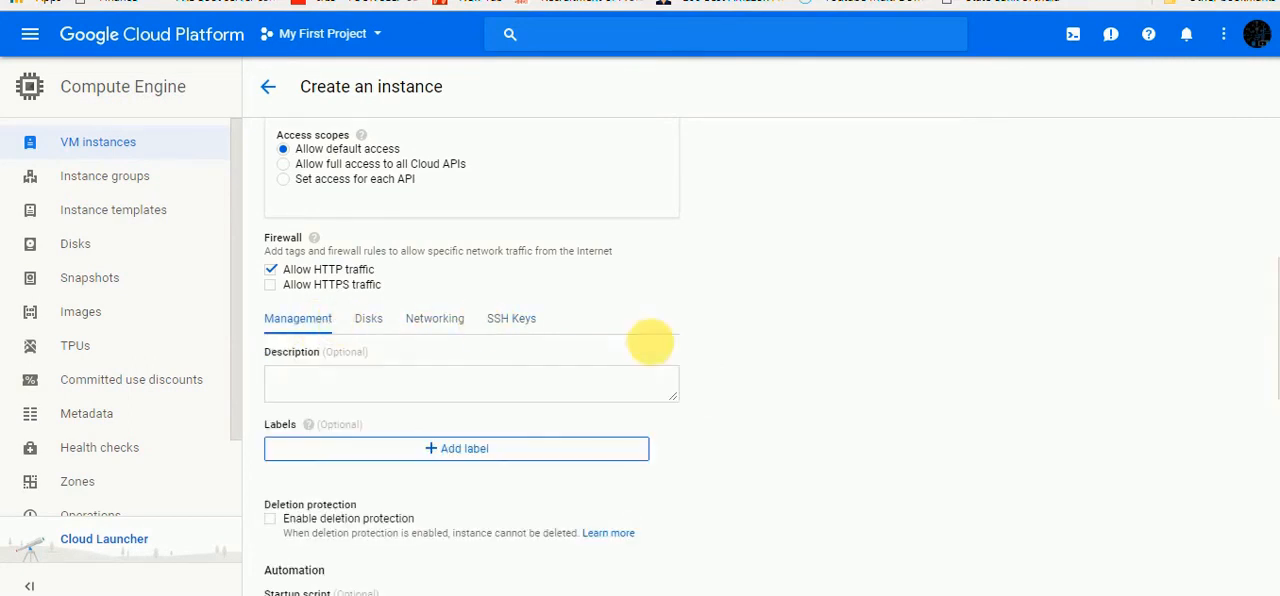
Examine the instance's management settings, from labels and automation through to the availability policy
{"action": "scroll", "coordinate": [915, 365], "scroll_direction": "down", "scroll_amount": 5}
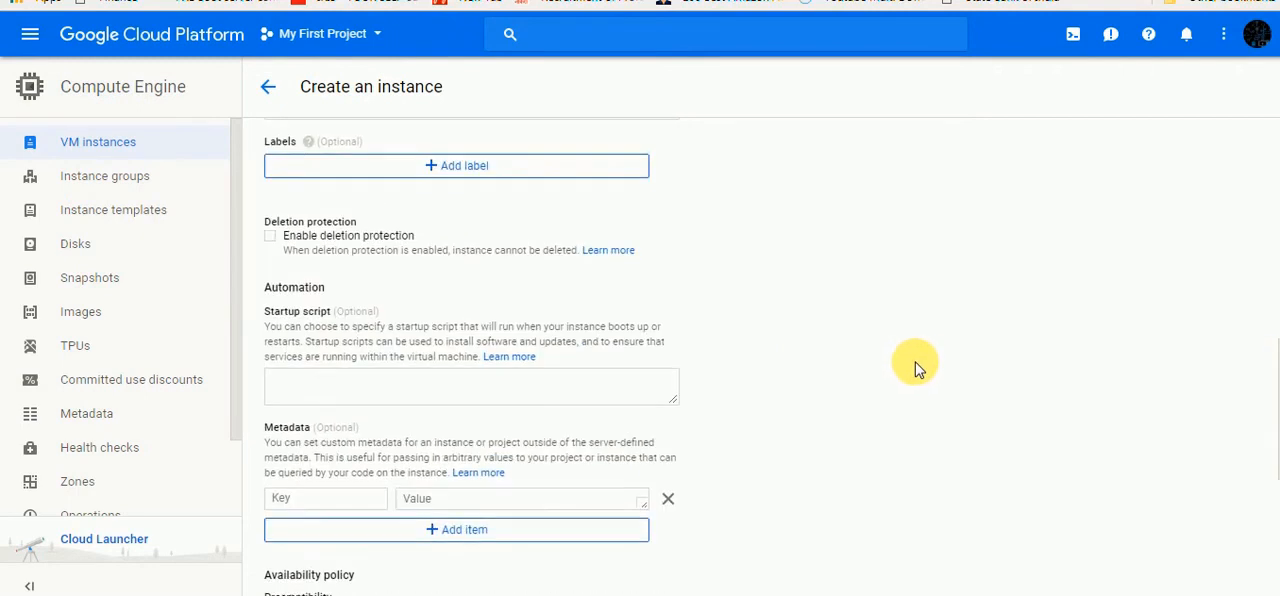
{"action": "scroll", "coordinate": [918, 368], "scroll_direction": "down", "scroll_amount": 2}
{"action": "scroll", "coordinate": [918, 368], "scroll_direction": "up", "scroll_amount": 5}
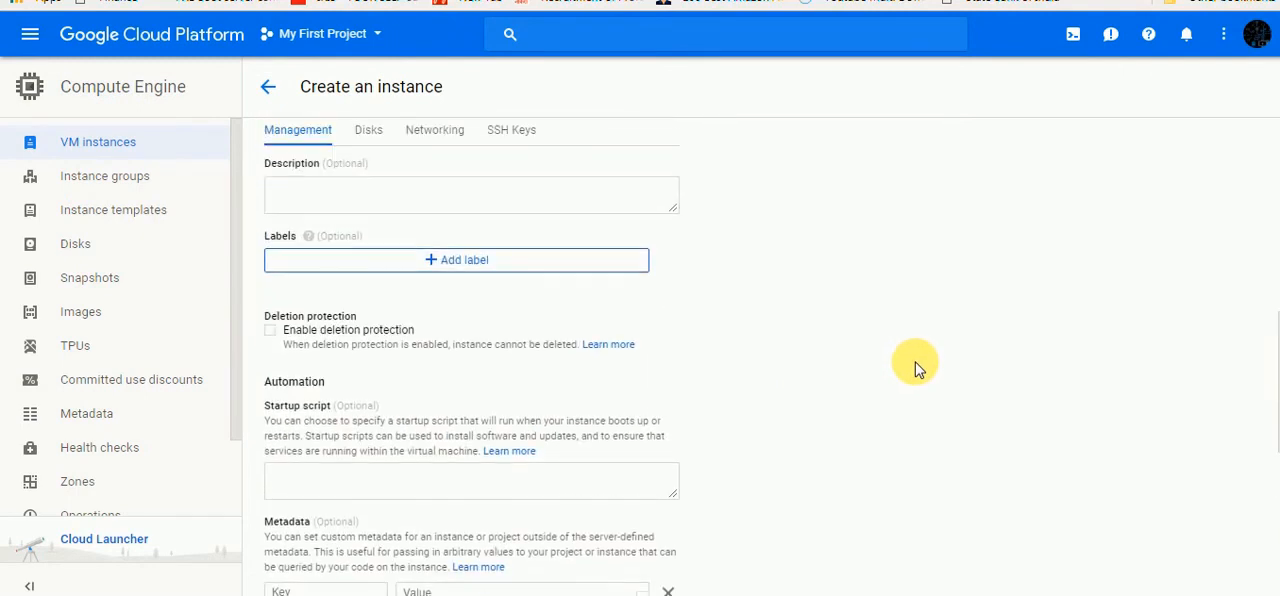
{"action": "scroll", "coordinate": [918, 368], "scroll_direction": "up", "scroll_amount": 5}
{"action": "scroll", "coordinate": [918, 368], "scroll_direction": "down", "scroll_amount": 10}
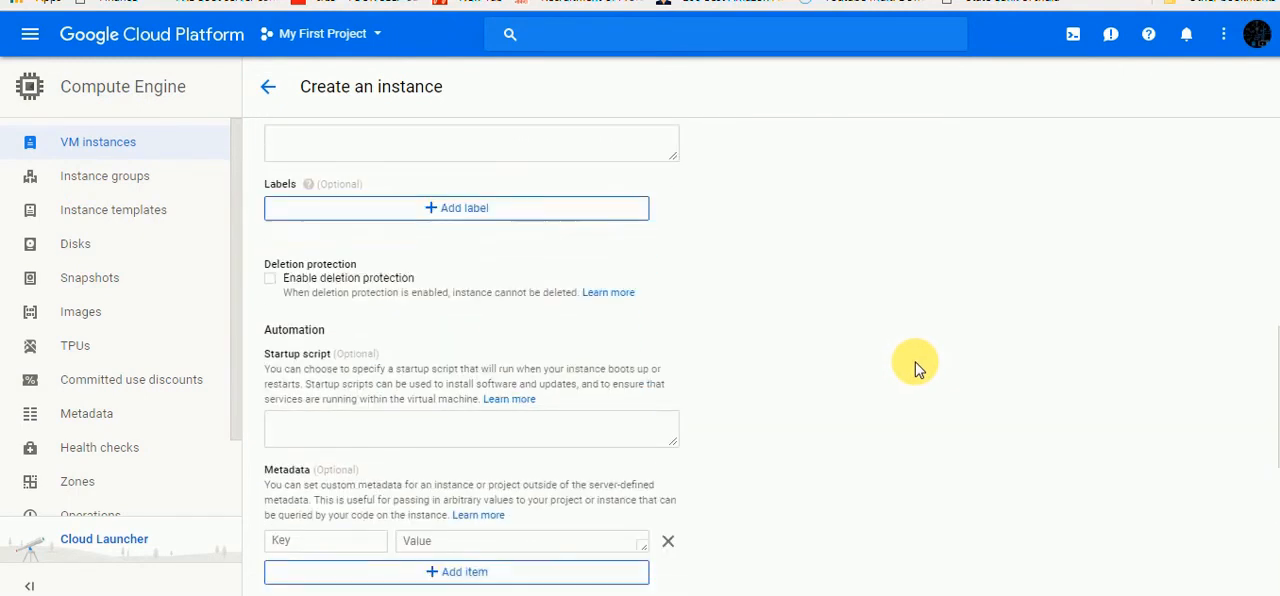
{"action": "scroll", "coordinate": [918, 368], "scroll_direction": "down", "scroll_amount": 1}
{"action": "scroll", "coordinate": [918, 368], "scroll_direction": "up", "scroll_amount": 1}
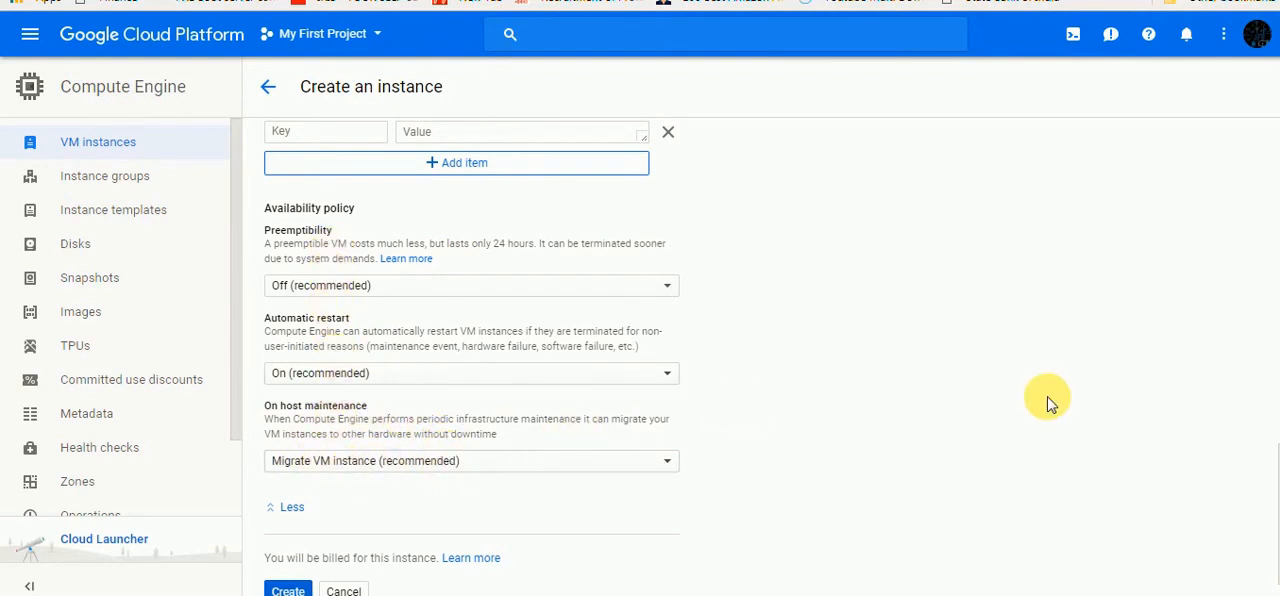
Create the instance and refresh the VM instances list
{"action": "scroll", "coordinate": [814, 431], "scroll_direction": "down", "scroll_amount": 1}
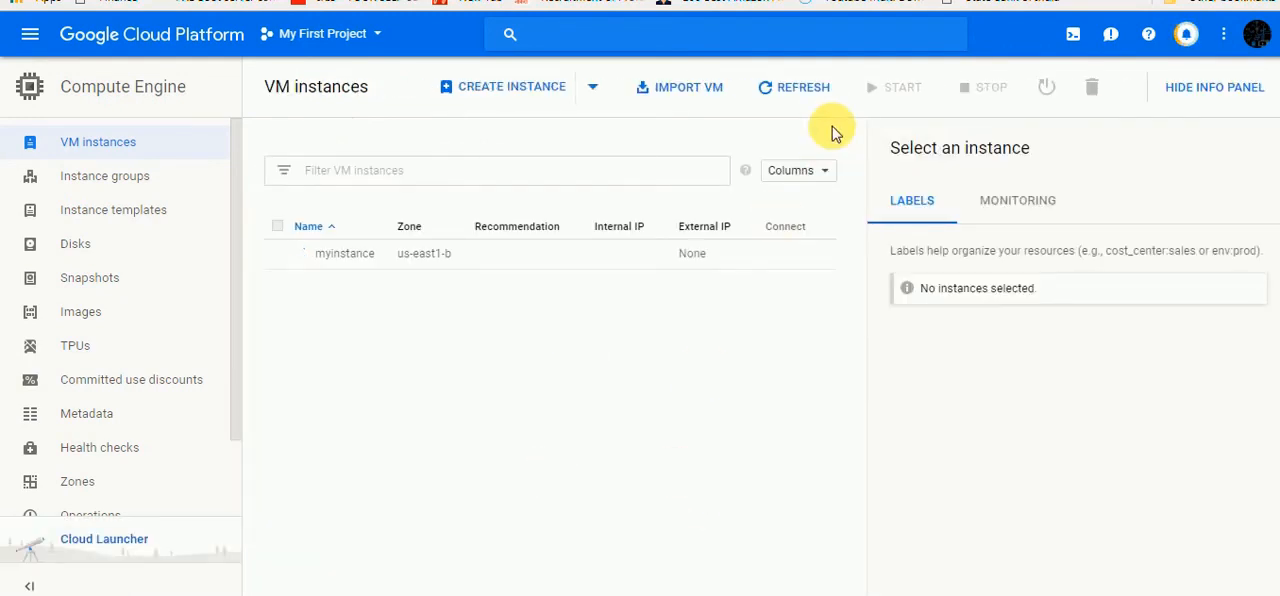
{"action": "left_click", "coordinate": [790, 88]}
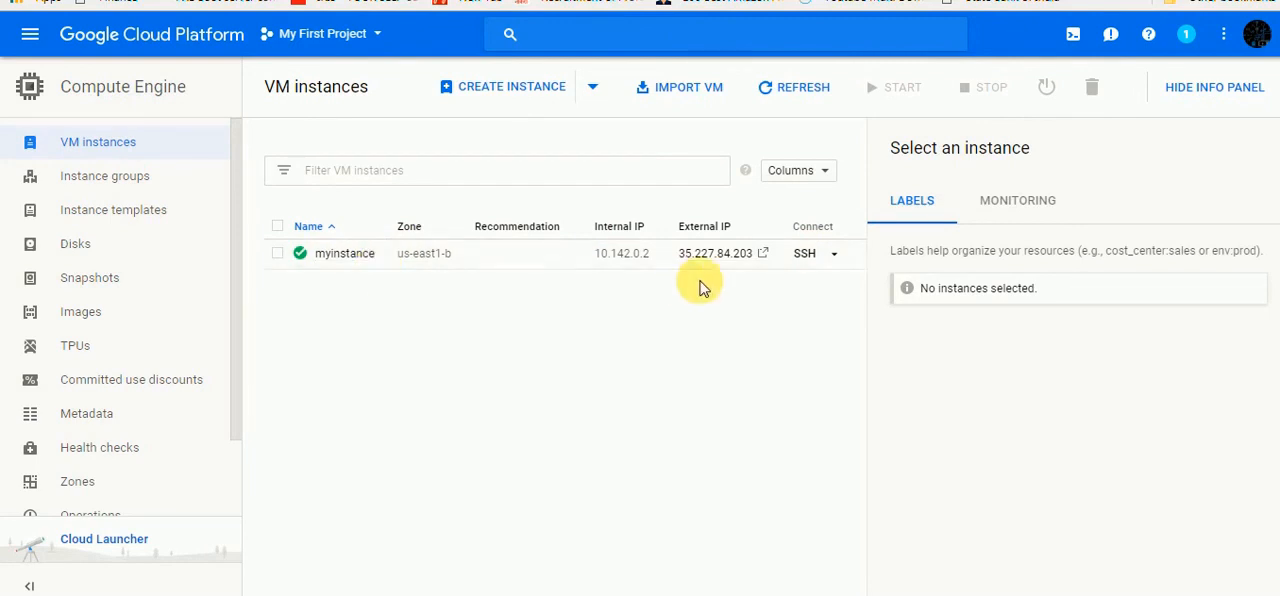
Open a browser-based SSH session to myinstance and switch to the root user with sudo su -
{"action": "left_click", "coordinate": [836, 255]}
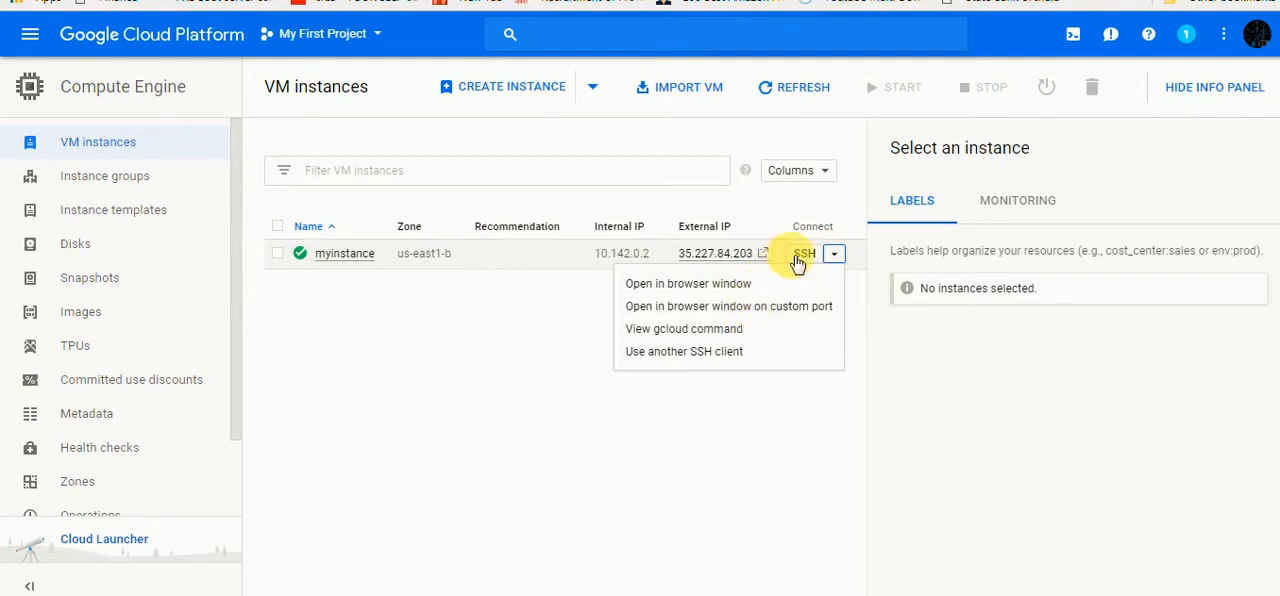
{"action": "left_click", "coordinate": [797, 262]}
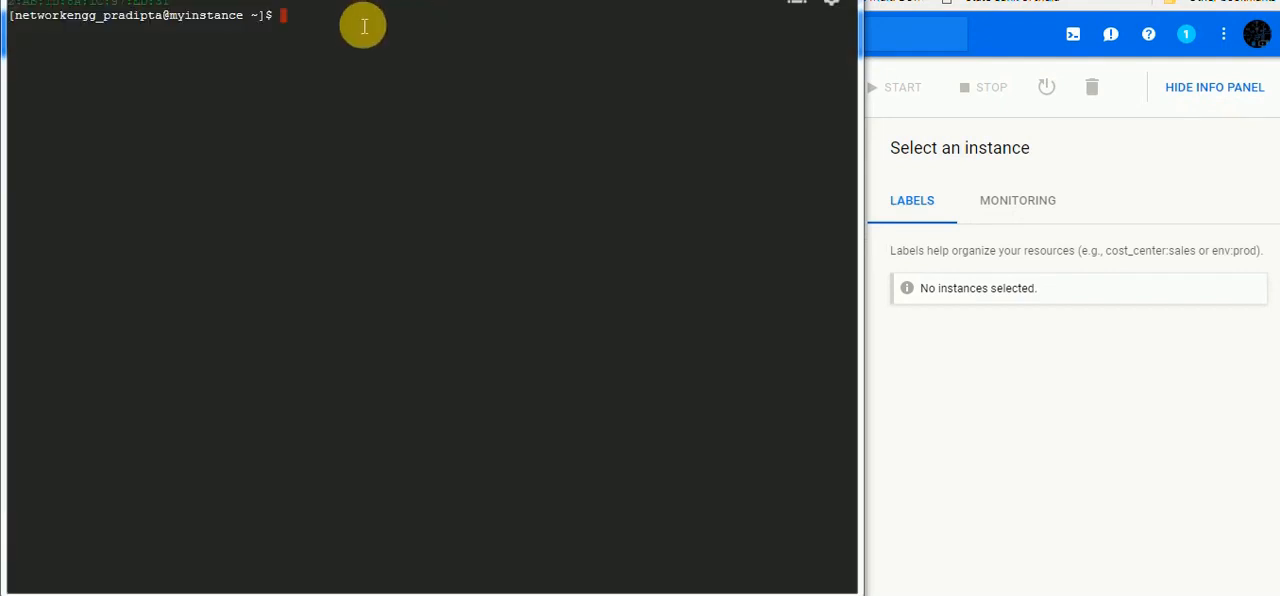
{"action": "left_click", "coordinate": [360, 28]}
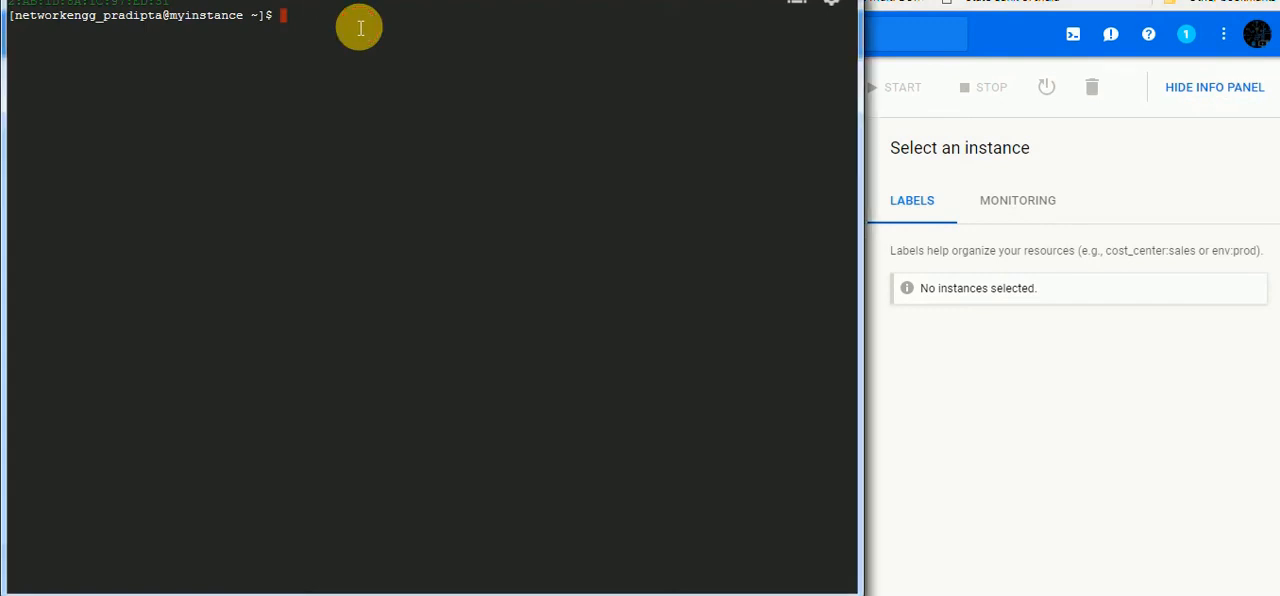
{"action": "type", "text": "sudo su -"}
{"action": "key", "text": "Return"}
Show the disk usage with df -h and the contents of /etc/redhat-release, and leave the SSH window
{"action": "type", "text": "df "}
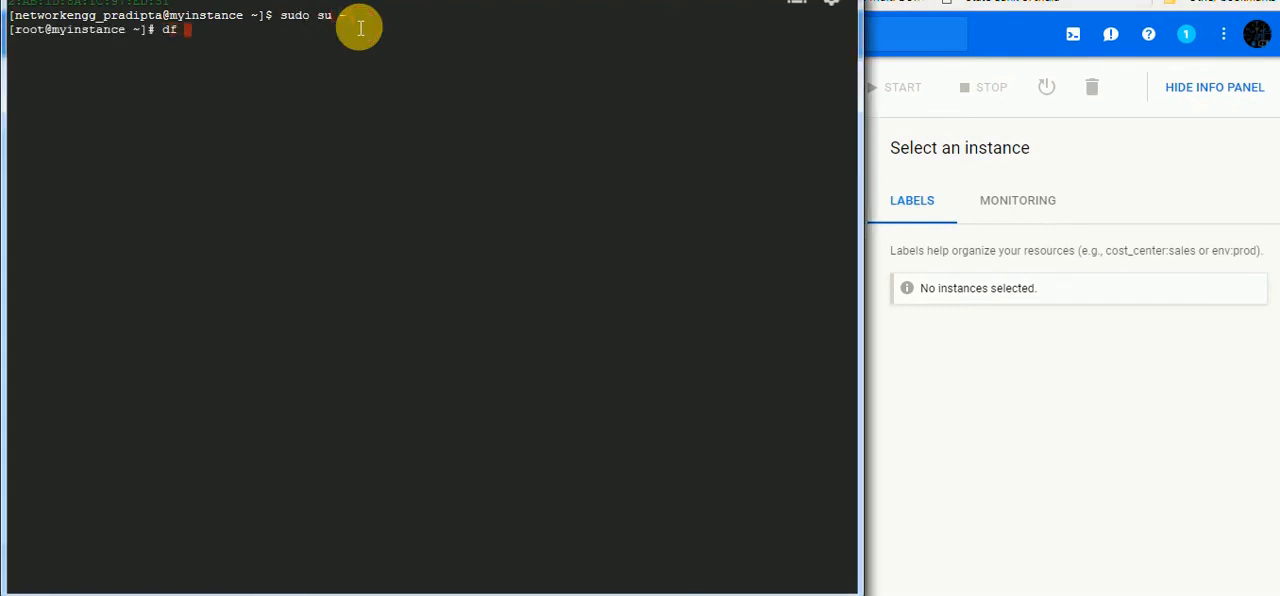
{"action": "type", "text": "-h"}
{"action": "key", "text": "Return"}
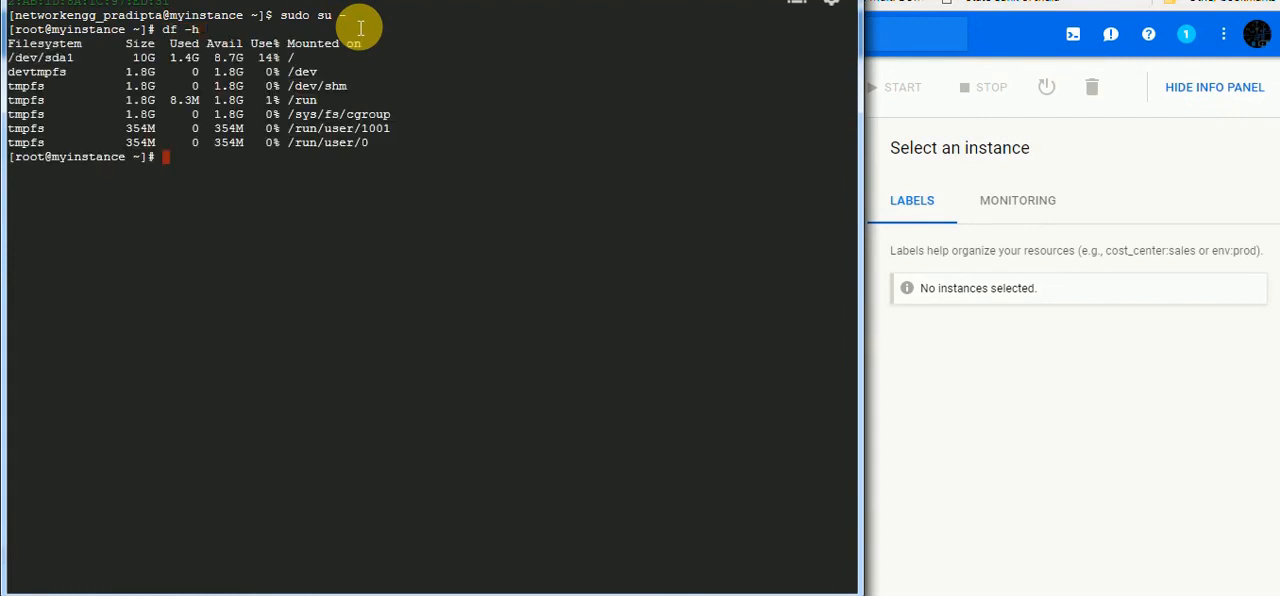
{"action": "type", "text": "cat /etc/redhat-release"}
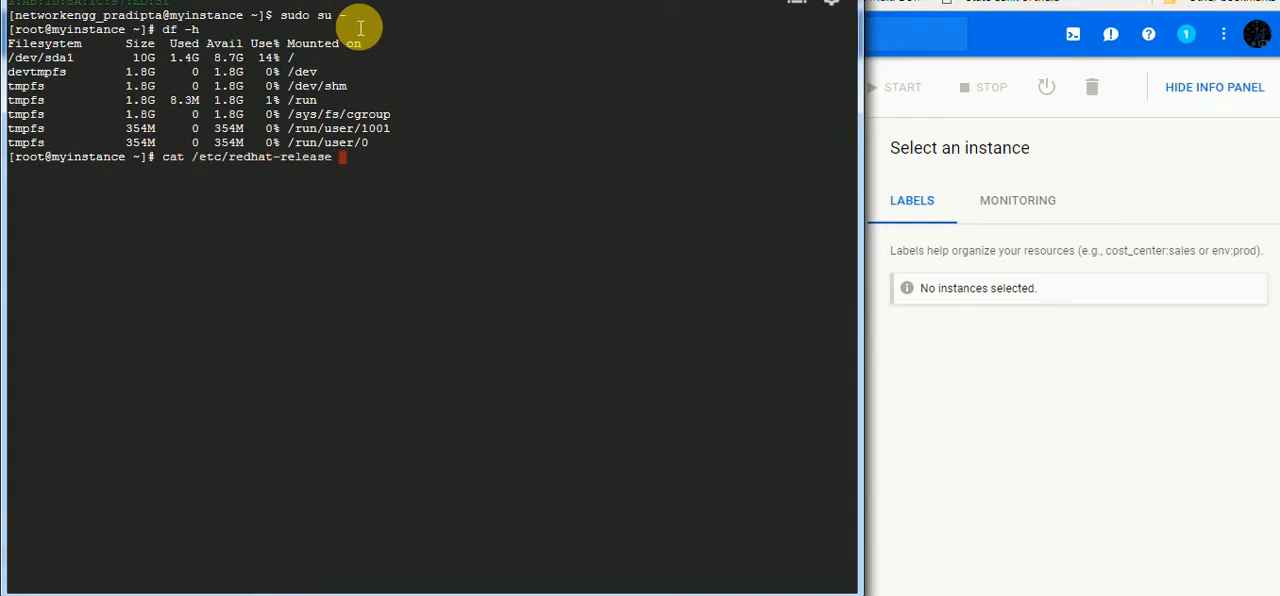
{"action": "key", "text": "Return"}
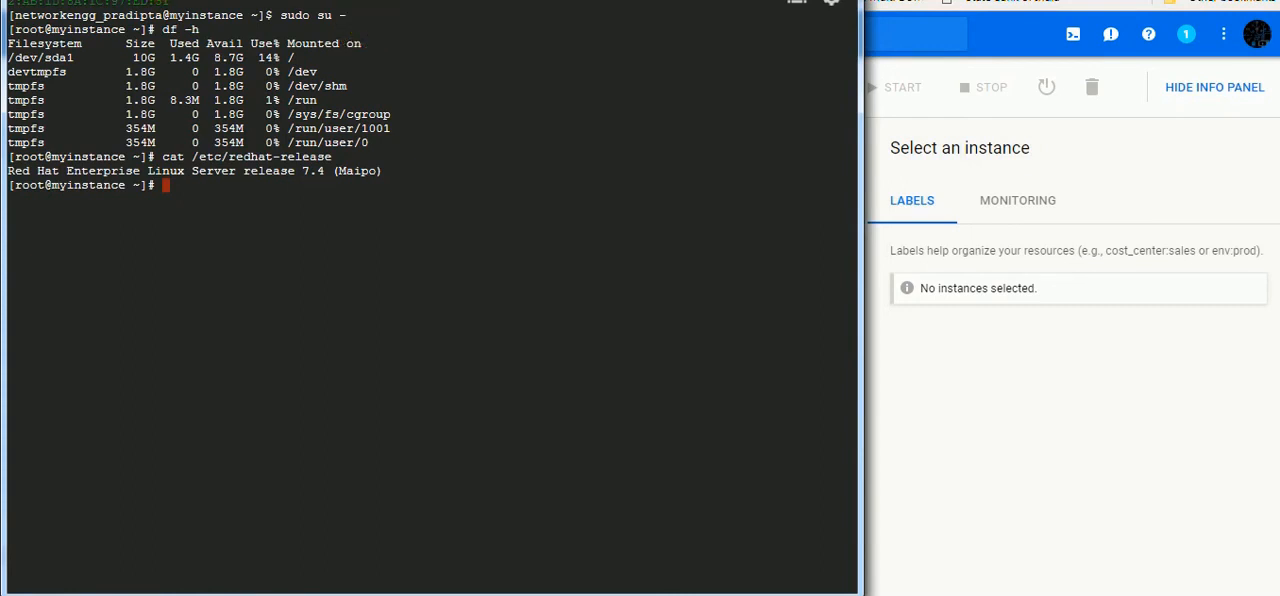
{"action": "left_click", "coordinate": [778, 0]}
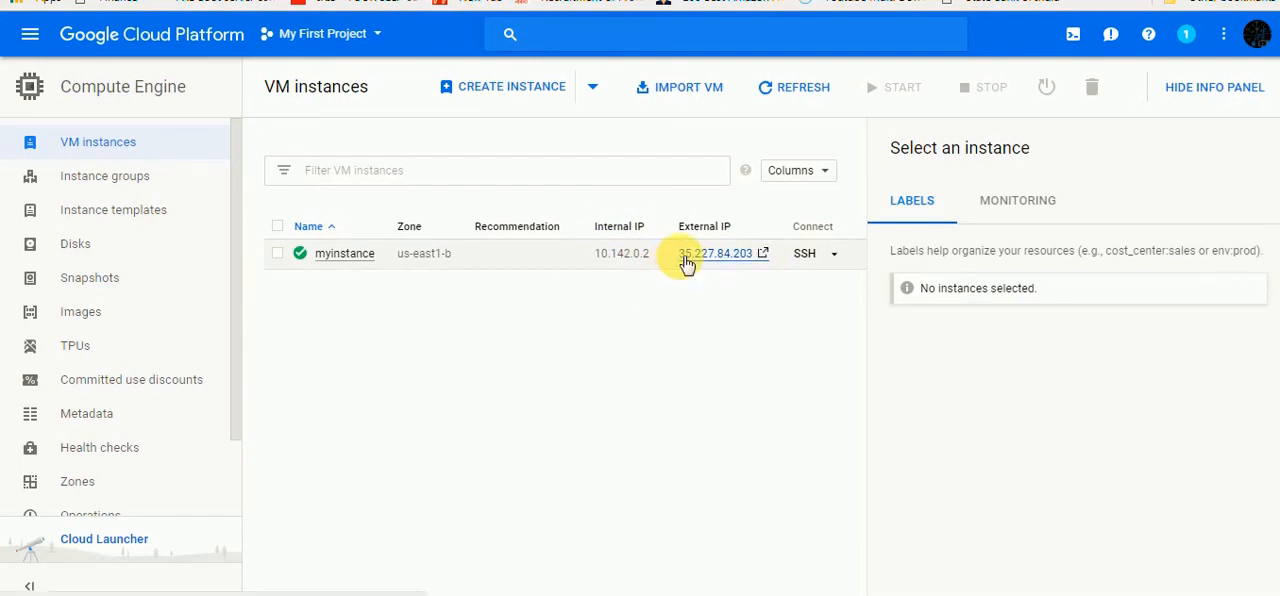
Copy myinstance's external IP address and paste it as the host name in PuTTY
{"action": "left_click_drag", "start_coordinate": [679, 256], "coordinate": [752, 254]}
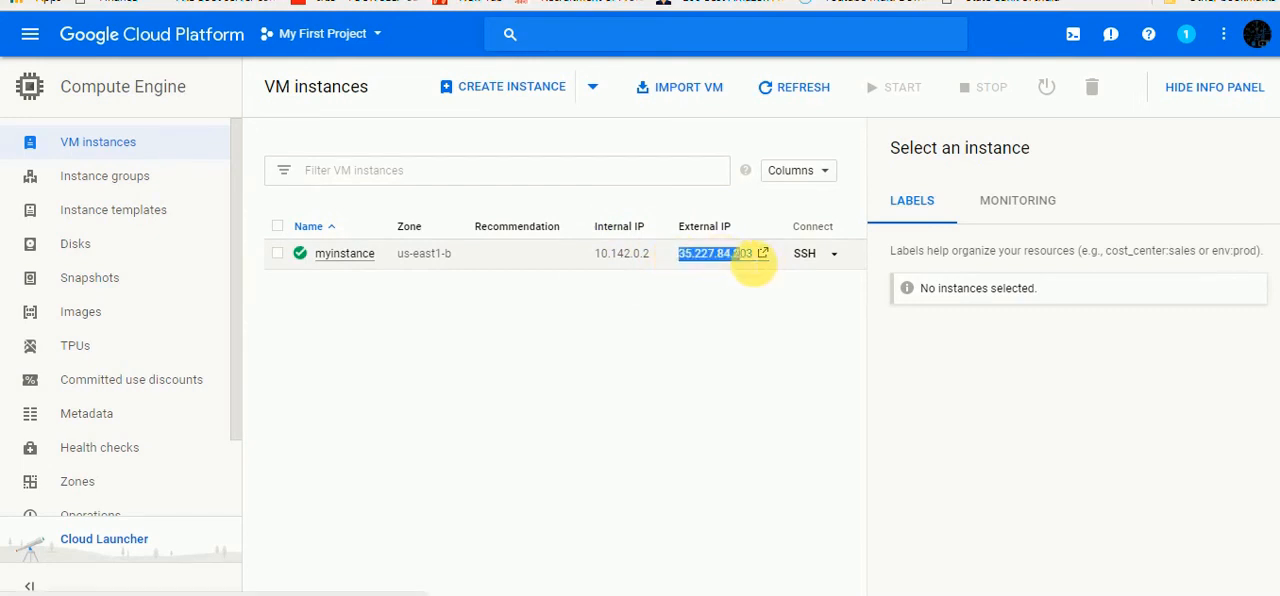
{"action": "right_click", "coordinate": [724, 254]}
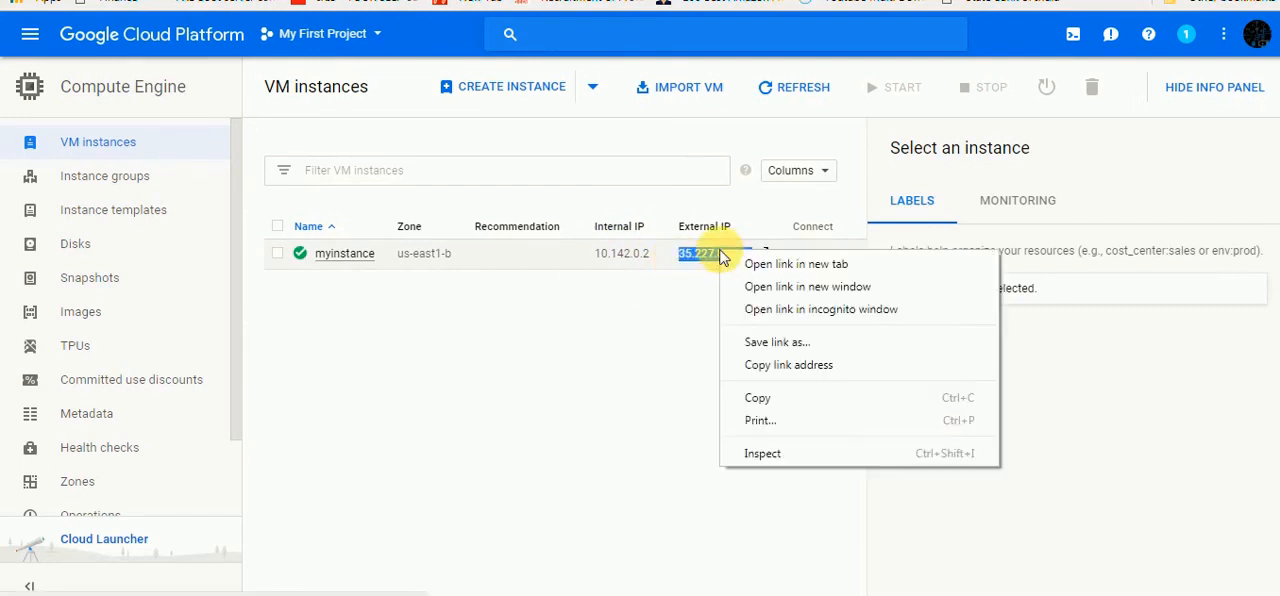
{"action": "left_click", "coordinate": [758, 398]}
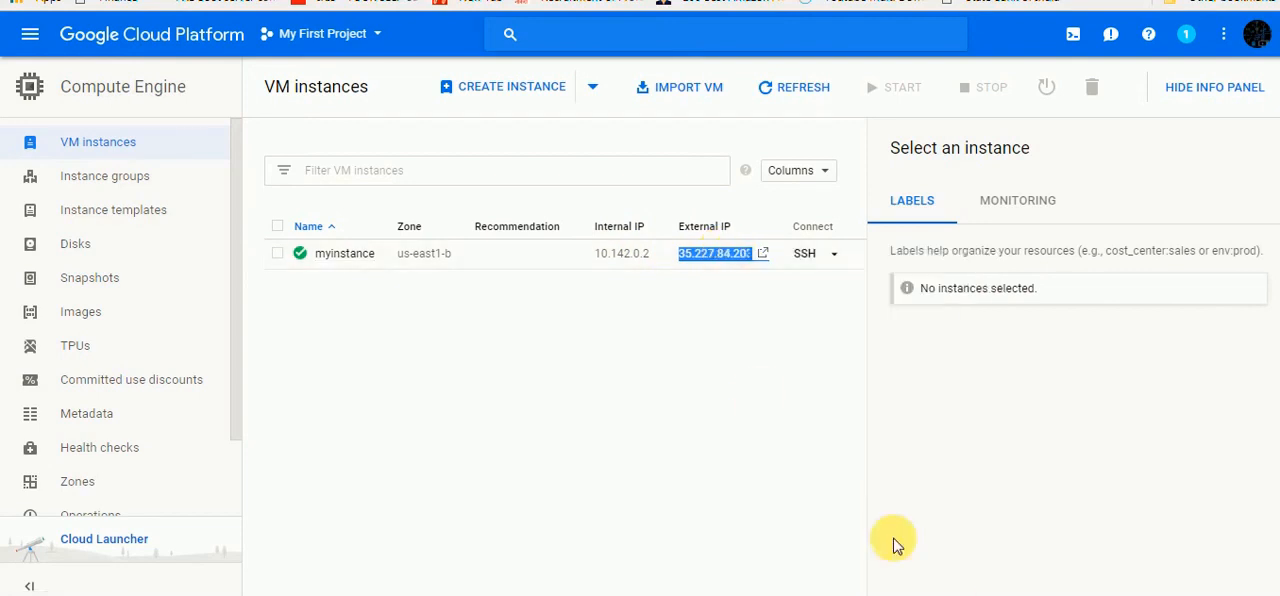
{"action": "left_click", "coordinate": [612, 190]}
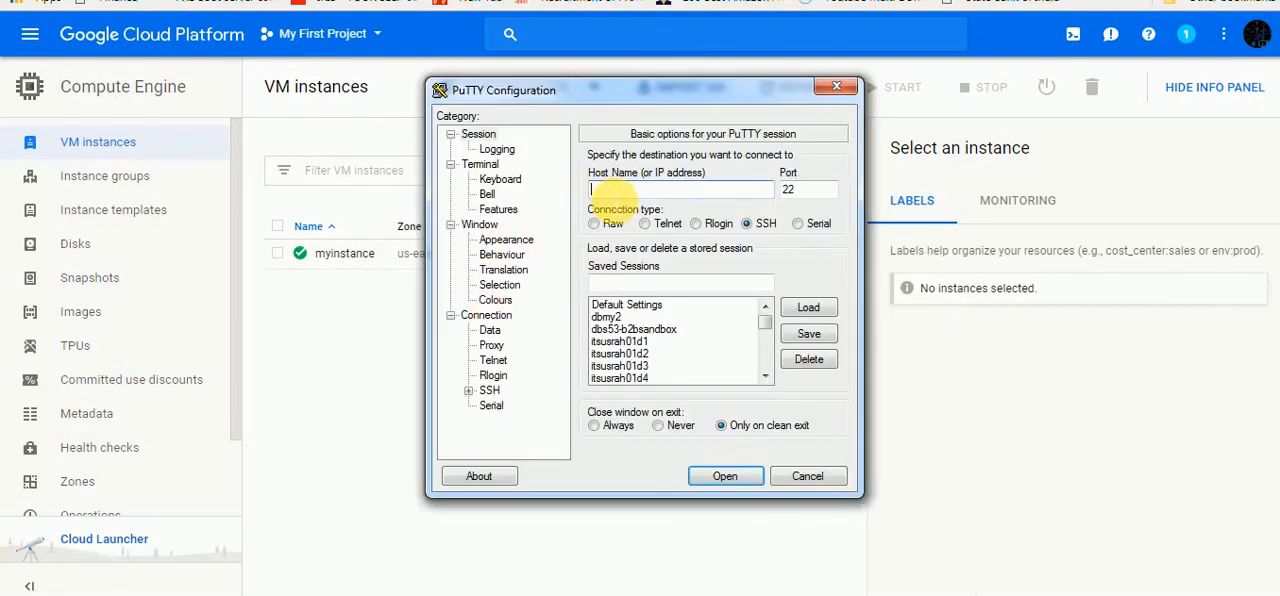
{"action": "key", "text": "ctrl+v"}
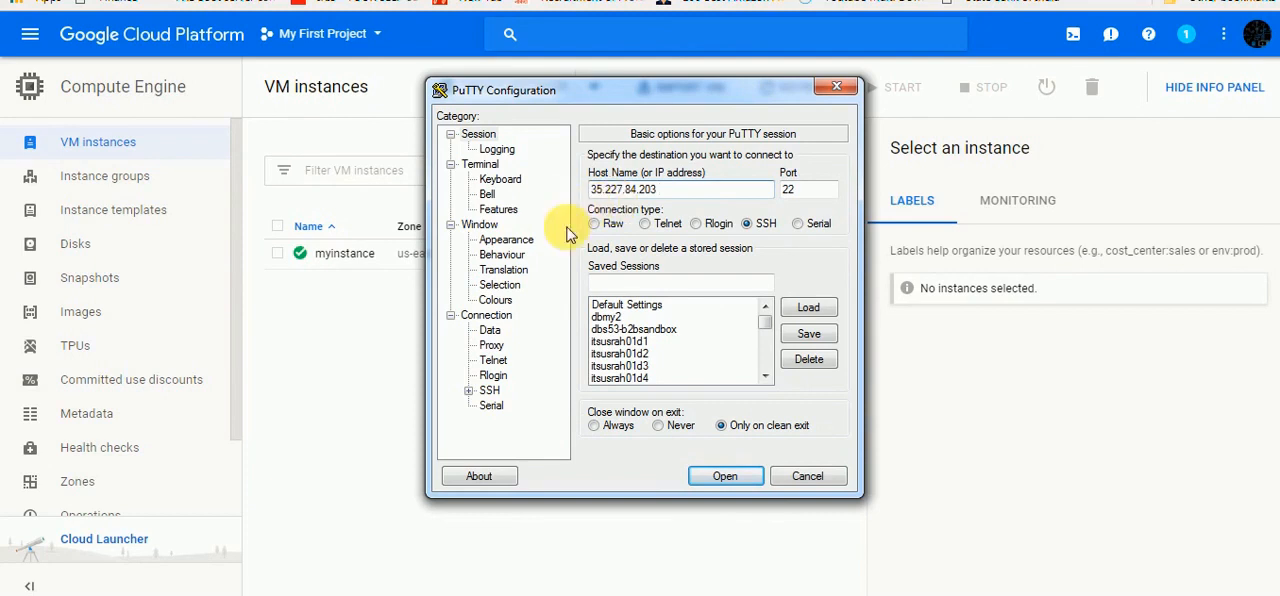
Set mykeygoogle.ppk from the Desktop as the private key file for PuTTY's SSH authentication
{"action": "left_click", "coordinate": [468, 390]}
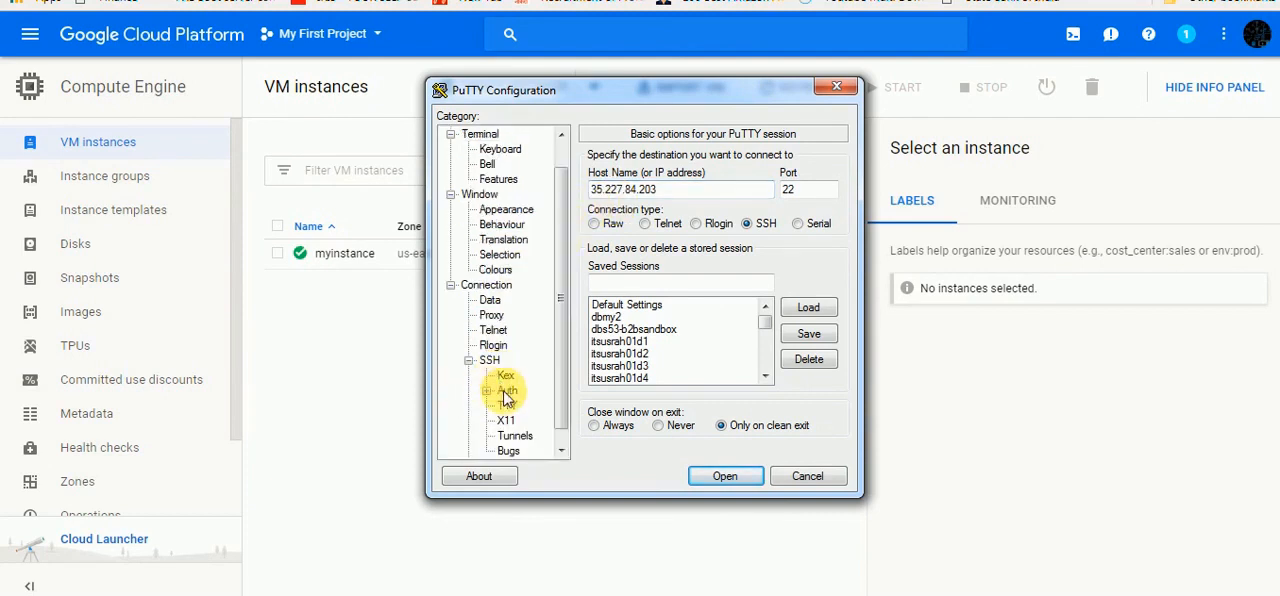
{"action": "left_click", "coordinate": [507, 390]}
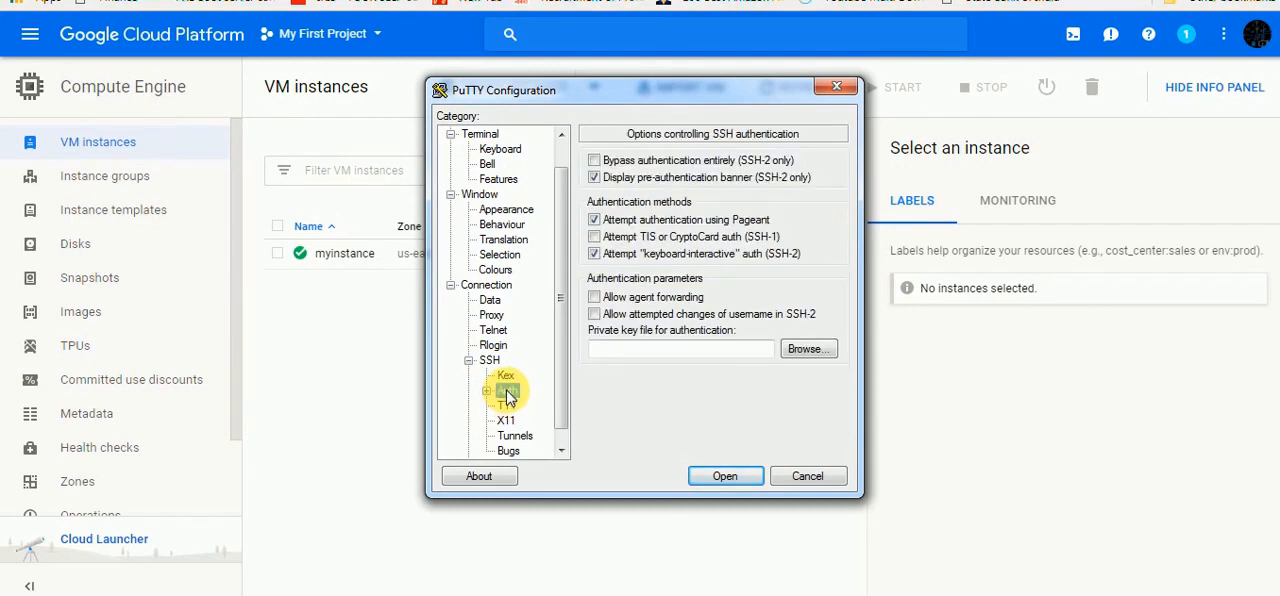
{"action": "left_click", "coordinate": [803, 355]}
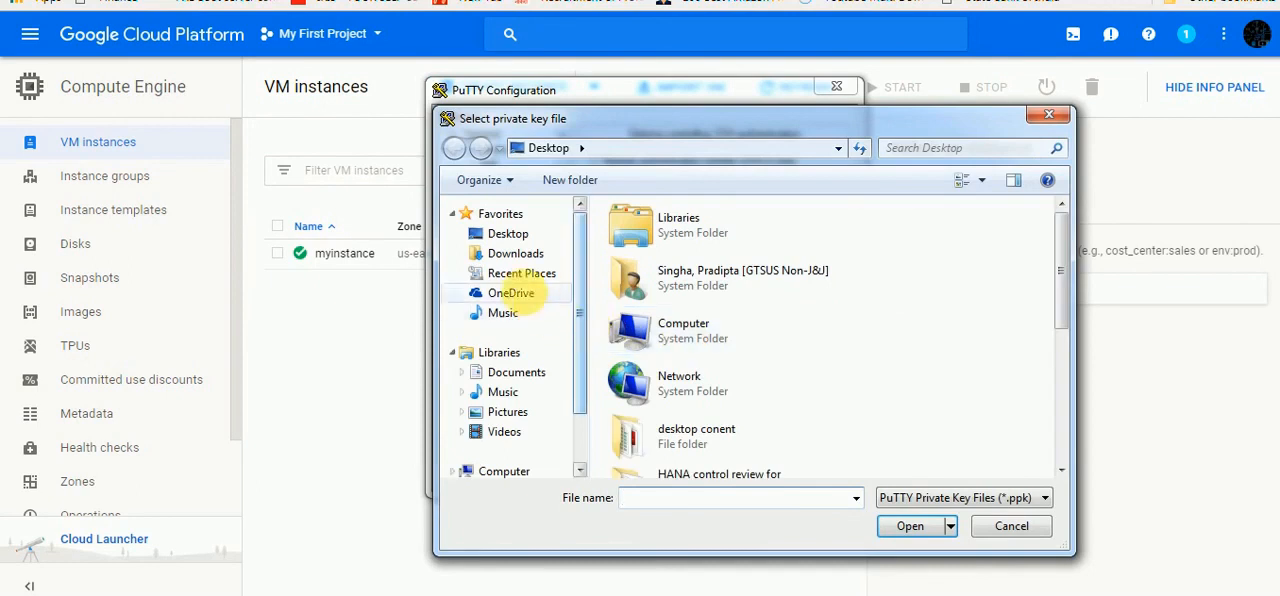
{"action": "left_click", "coordinate": [518, 238]}
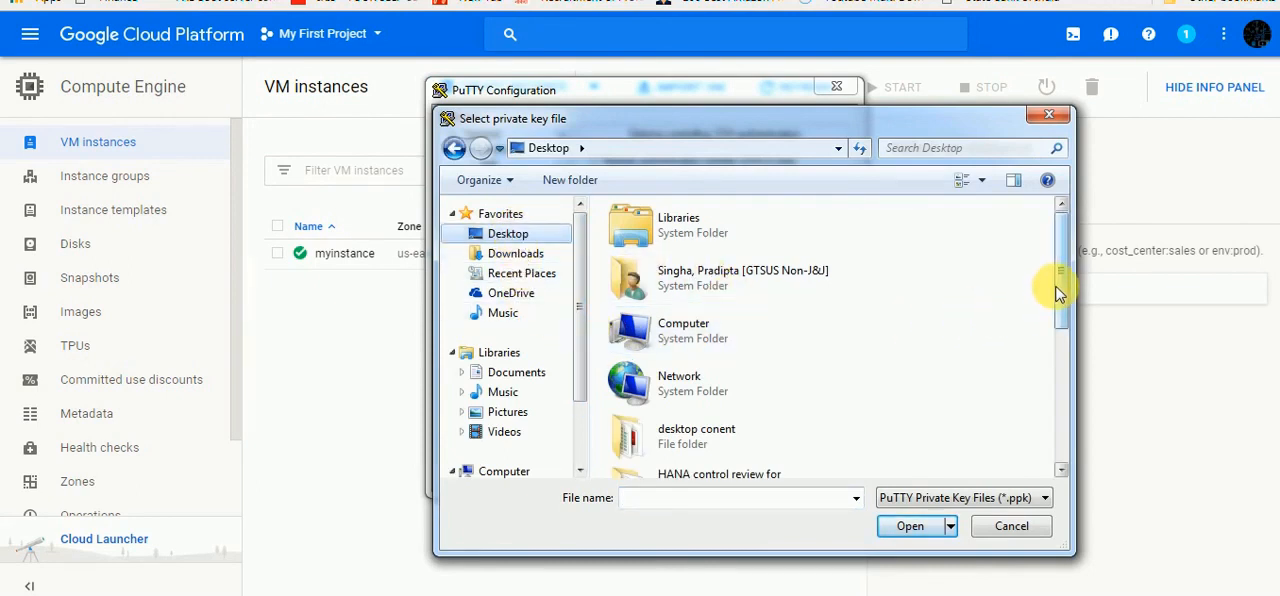
{"action": "left_click_drag", "start_coordinate": [1064, 280], "coordinate": [1062, 432]}
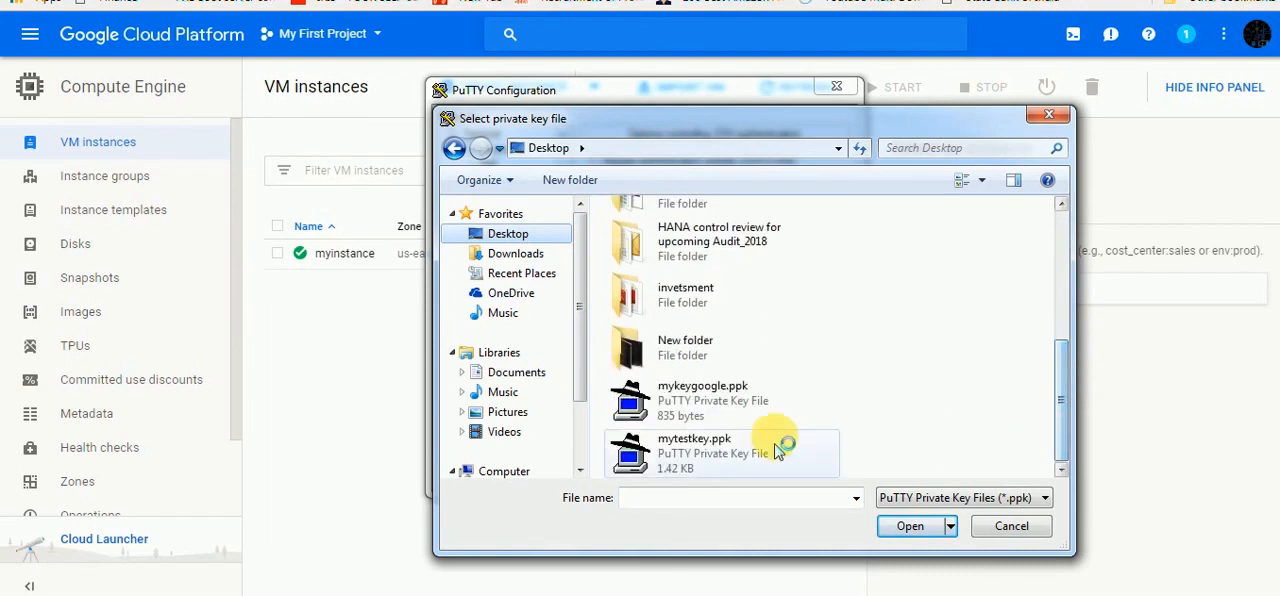
{"action": "left_click", "coordinate": [706, 402]}
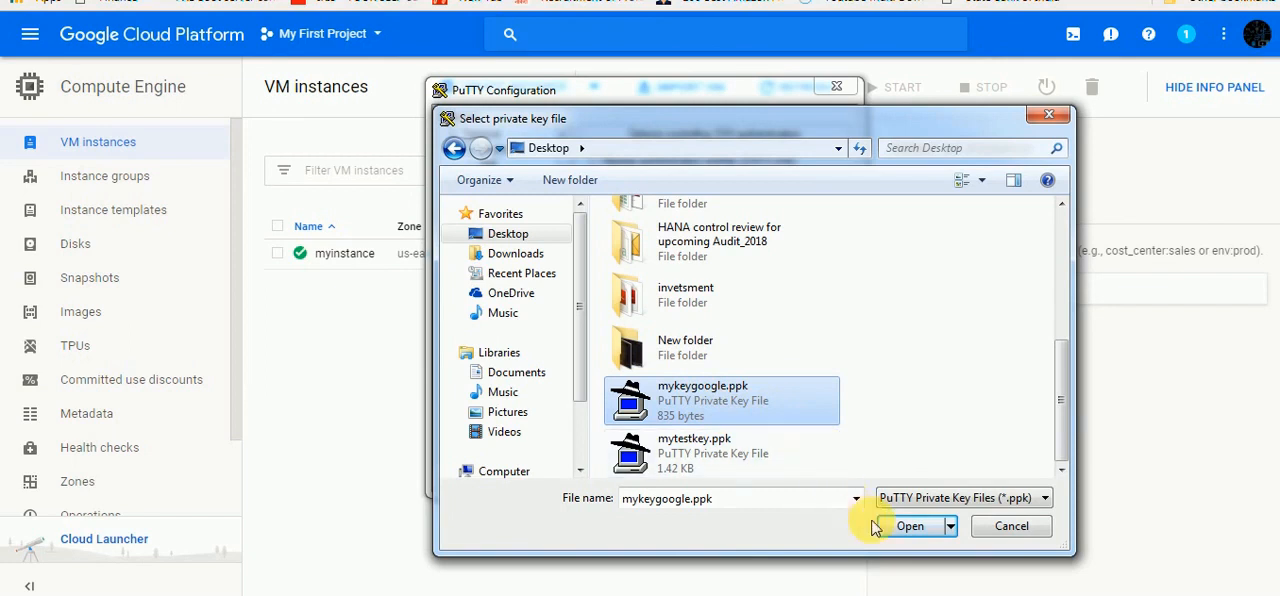
{"action": "left_click", "coordinate": [905, 530]}
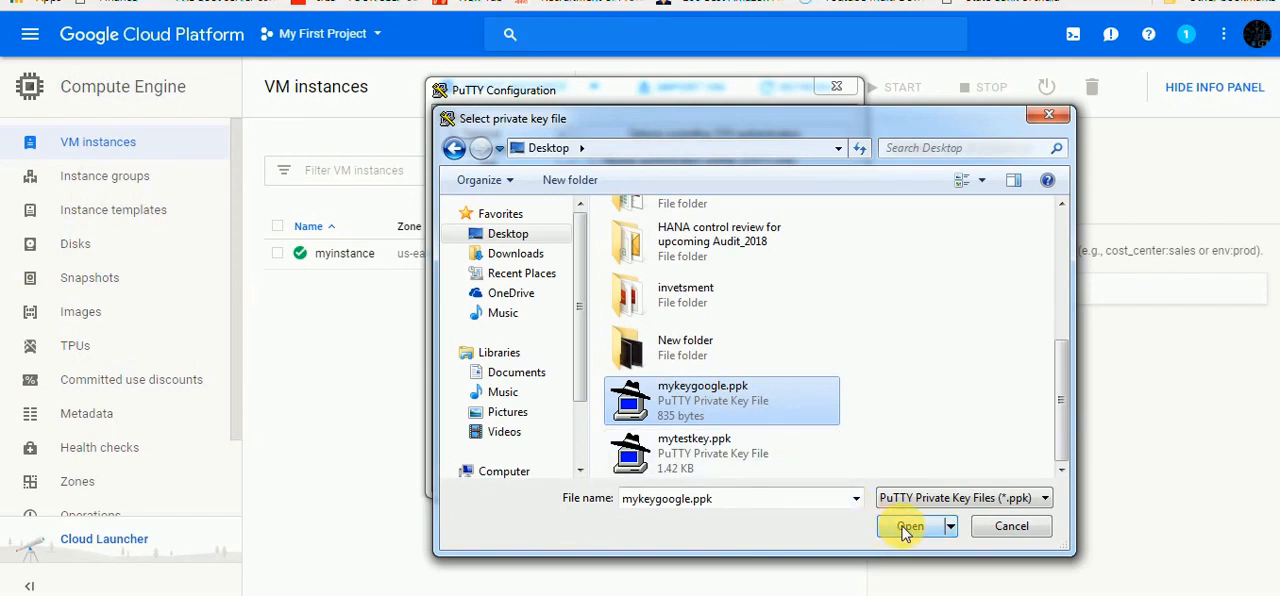
{"action": "left_click", "coordinate": [905, 530]}
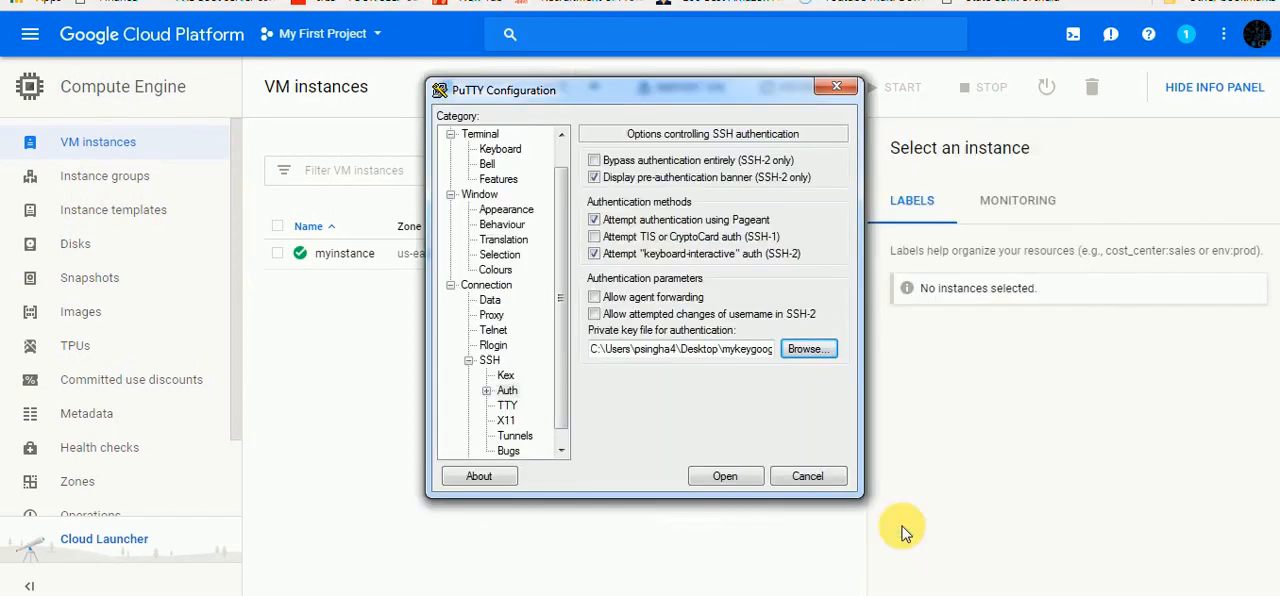
Open the PuTTY connection, trusting the server's host key, and log in with the SSH key's username
{"action": "left_click", "coordinate": [735, 483]}
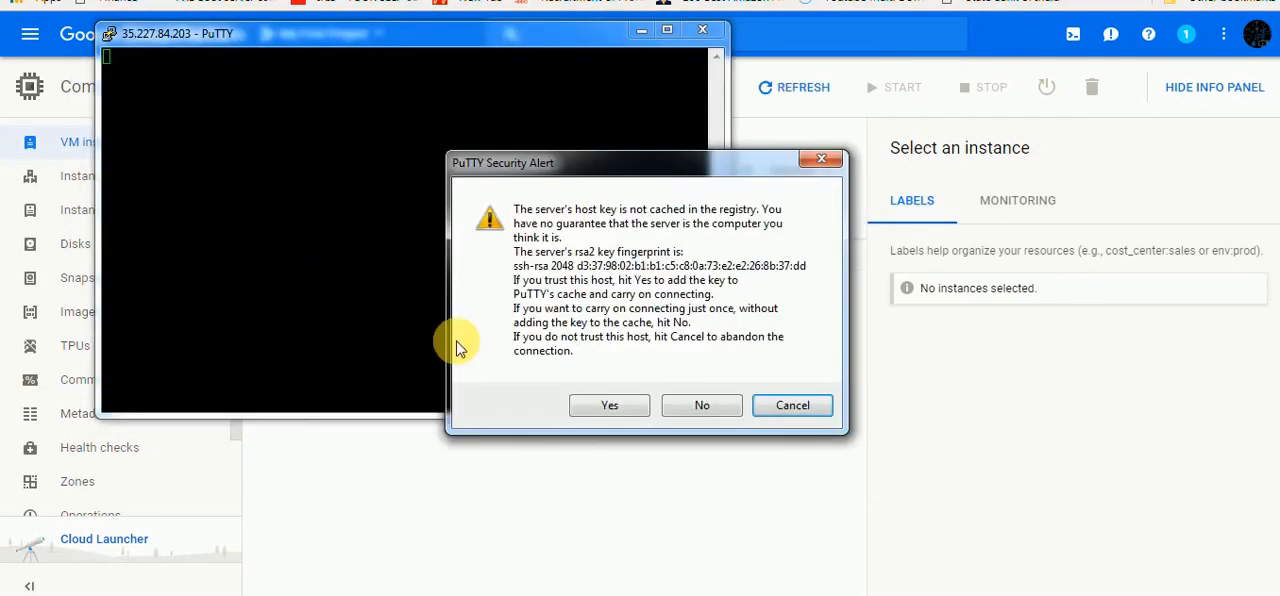
{"action": "left_click", "coordinate": [609, 405]}
{"action": "type", "text": "p"}
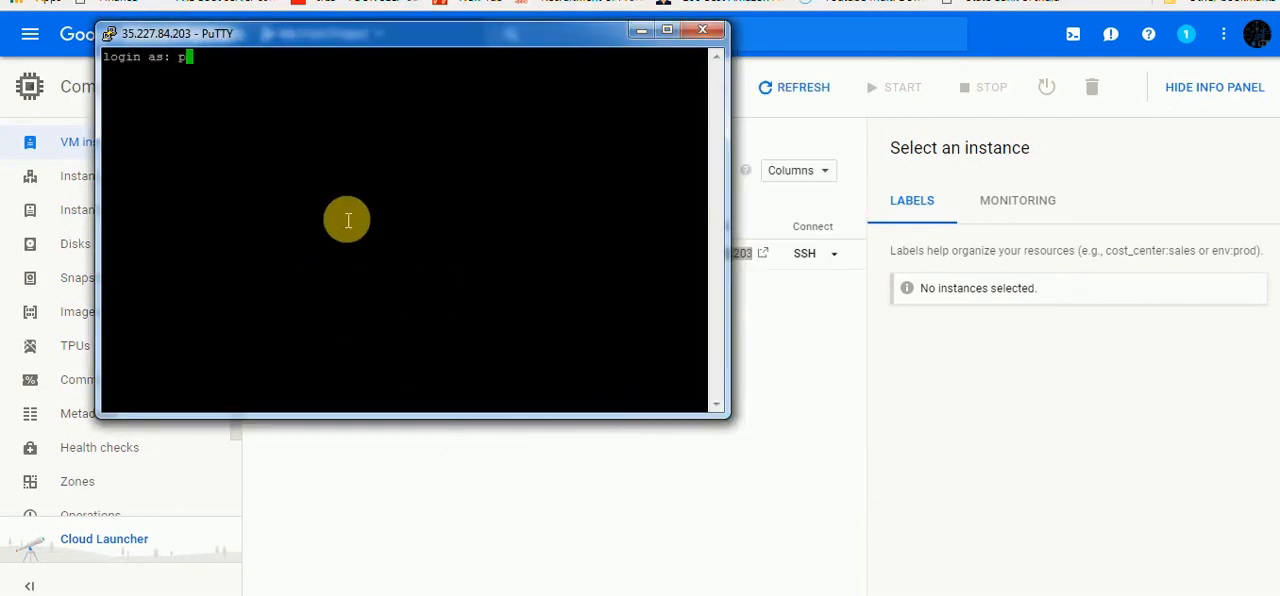
{"action": "type", "text": "radipta"}
{"action": "key", "text": "Return"}
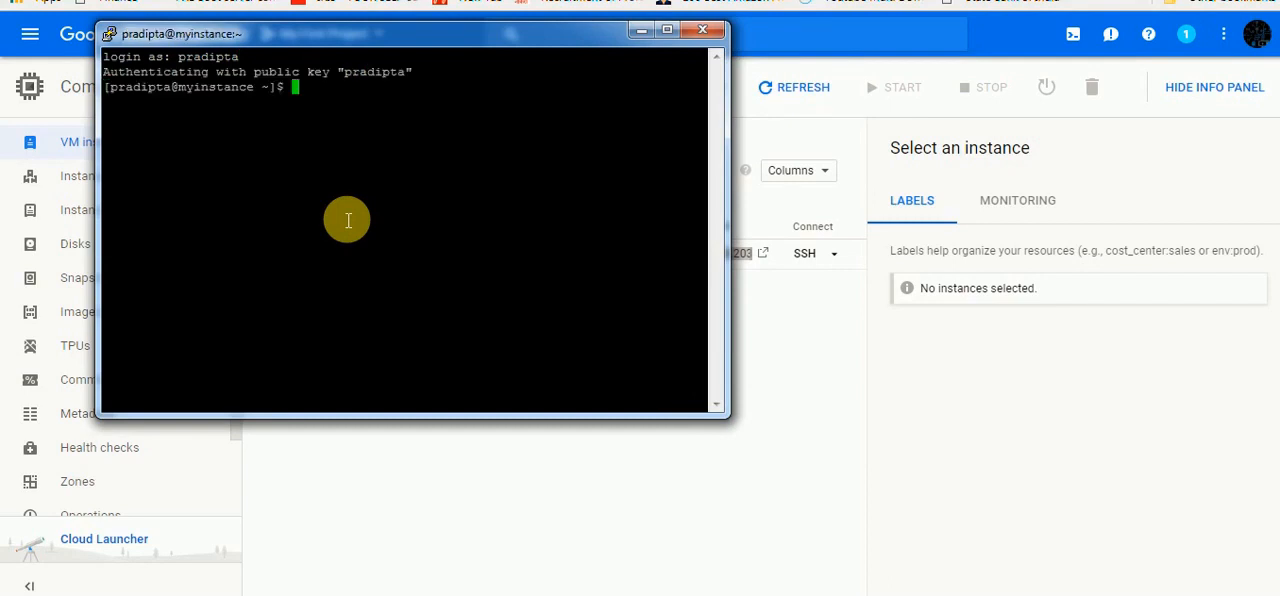
From a root shell opened with sudo su -, display /etc/redhat-release and the disk usage with df -h
{"action": "type", "text": "sudo su -"}
{"action": "key", "text": "Return"}
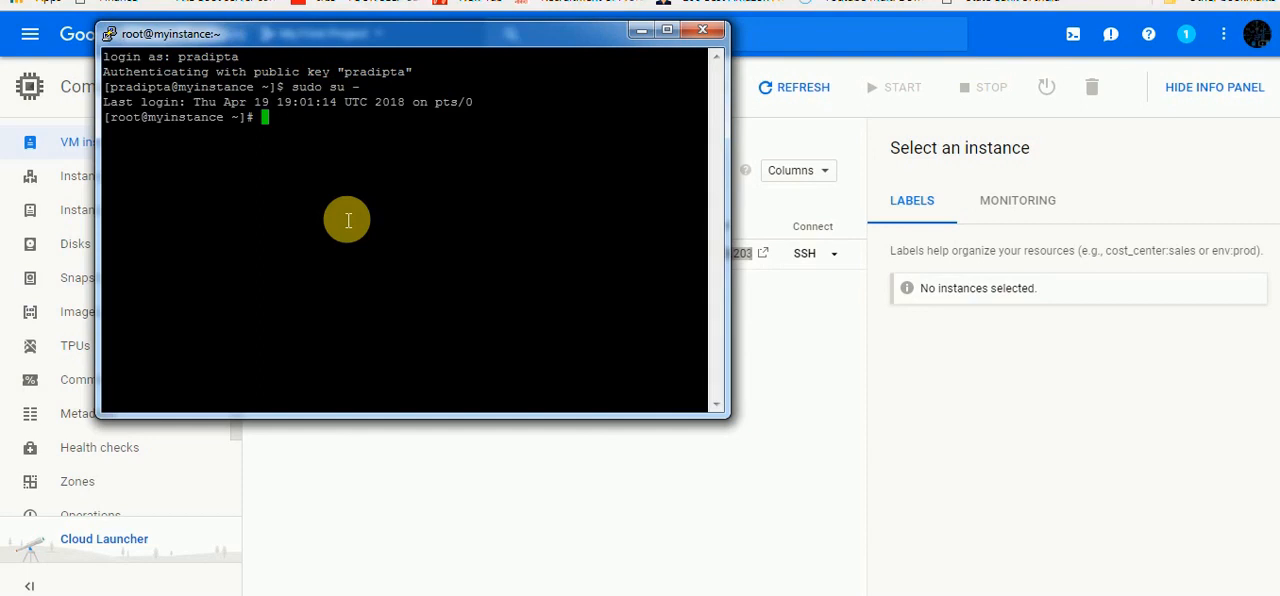
{"action": "type", "text": "cat /etc/redha"}
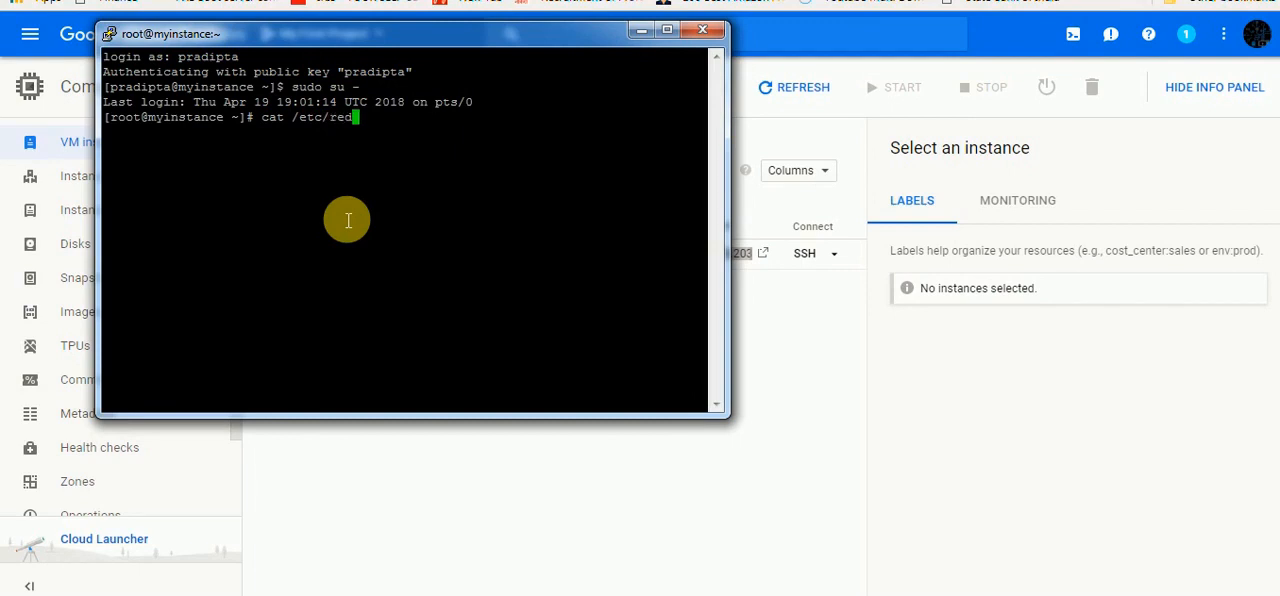
{"action": "key", "text": "Tab"}
{"action": "key", "text": "Return"}
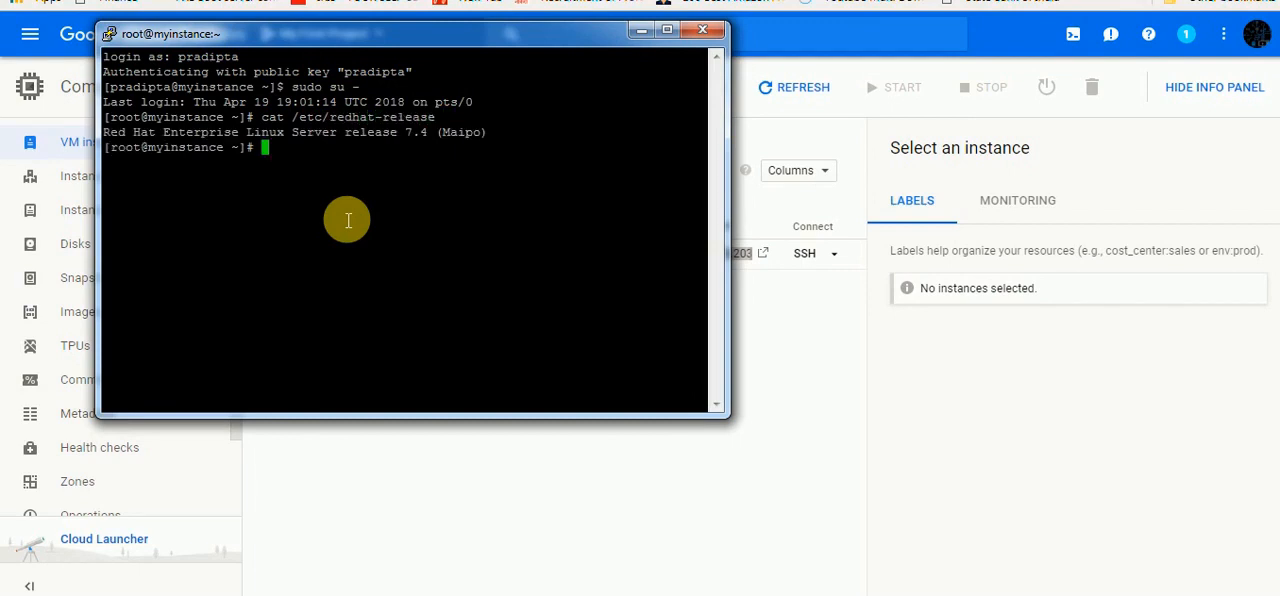
{"action": "type", "text": "df -h"}
{"action": "key", "text": "Return"}
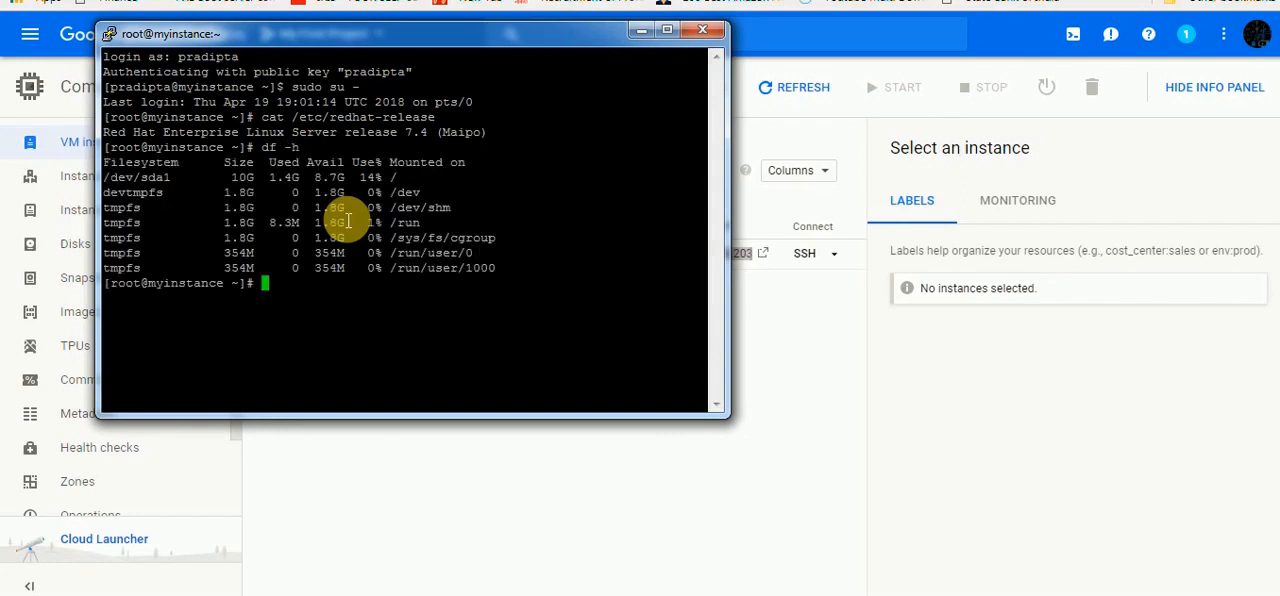